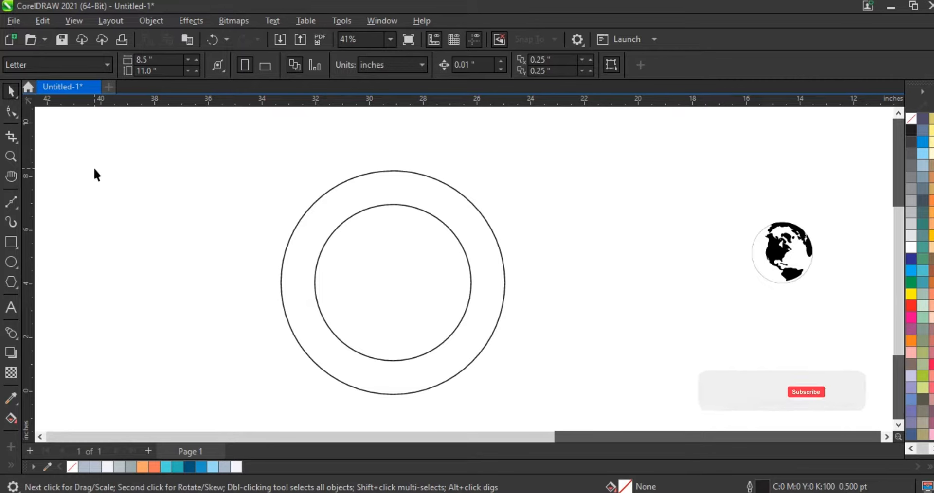
# Draw a three-sided polygon with a 3.0 pt outline, about 8.1 × 7.1 in, left of the rings and flip it upright
pyautogui.click(19, 286)
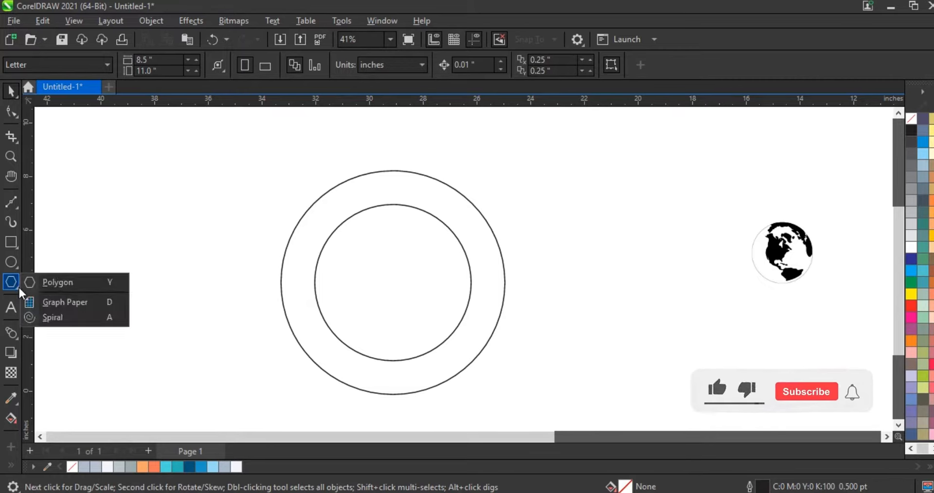
pyautogui.click(45, 281)
pyautogui.click(477, 62)
pyautogui.click(487, 65)
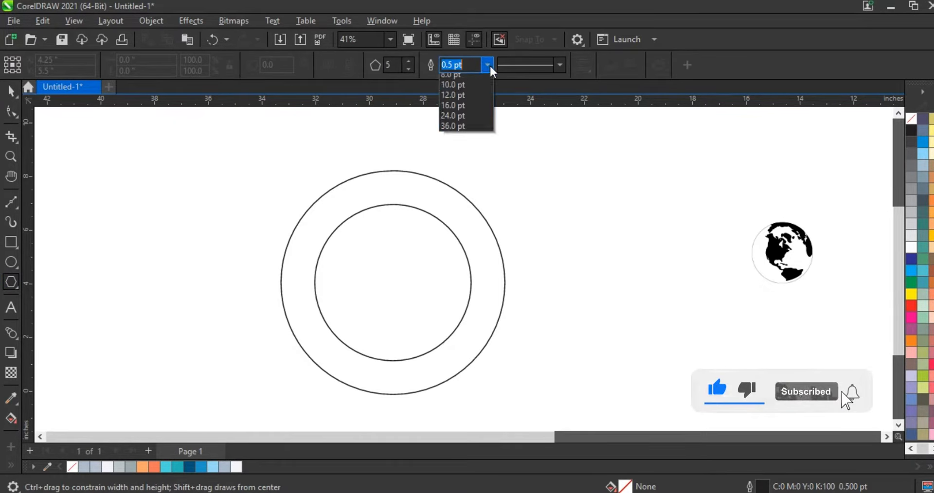
pyautogui.click(489, 152)
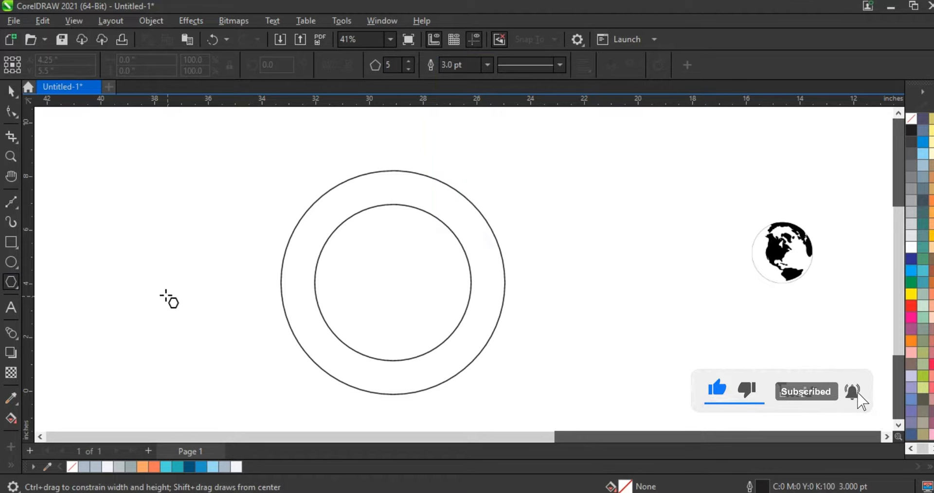
pyautogui.click(408, 69)
pyautogui.click(409, 69)
pyautogui.moveTo(147, 257); pyautogui.dragTo(201, 372)
pyautogui.press('space')
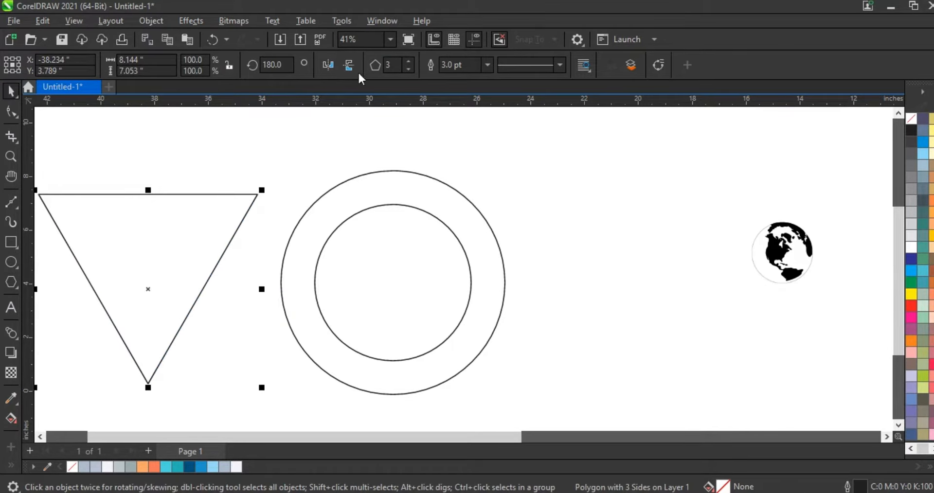
pyautogui.click(326, 65)
pyautogui.click(348, 65)
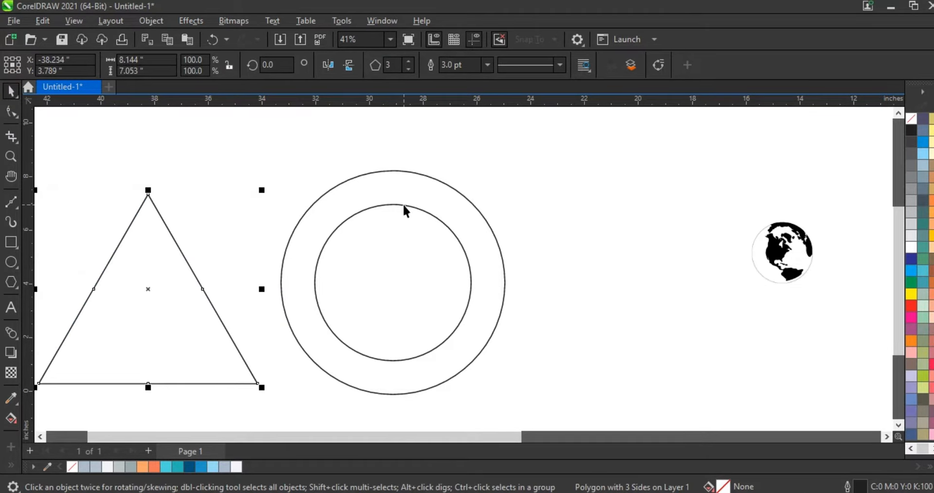
# Align the triangle to the rings' centre and top, and scale it to about 7.3 × 6.3 in so its corners meet the outer circle
pyautogui.click(404, 205)
pyautogui.press('c')
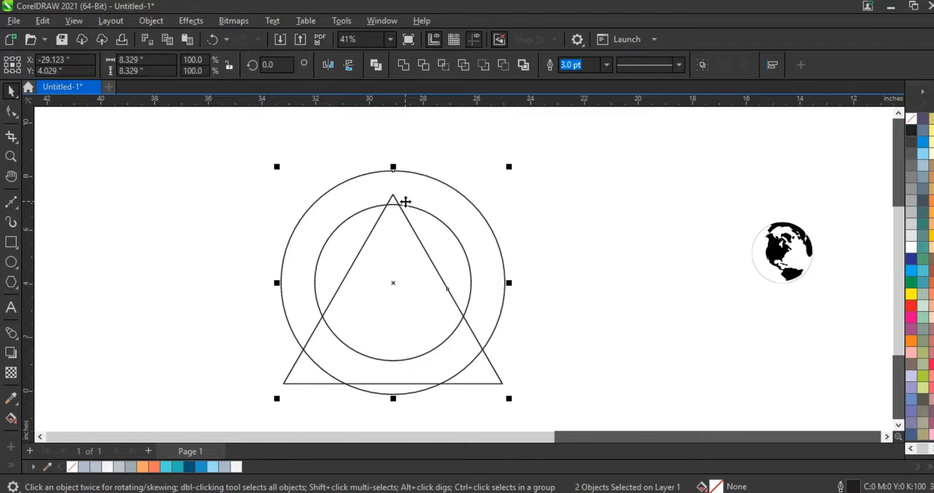
pyautogui.press('t')
pyautogui.click(486, 358)
pyautogui.moveTo(504, 361); pyautogui.dragTo(493, 357)
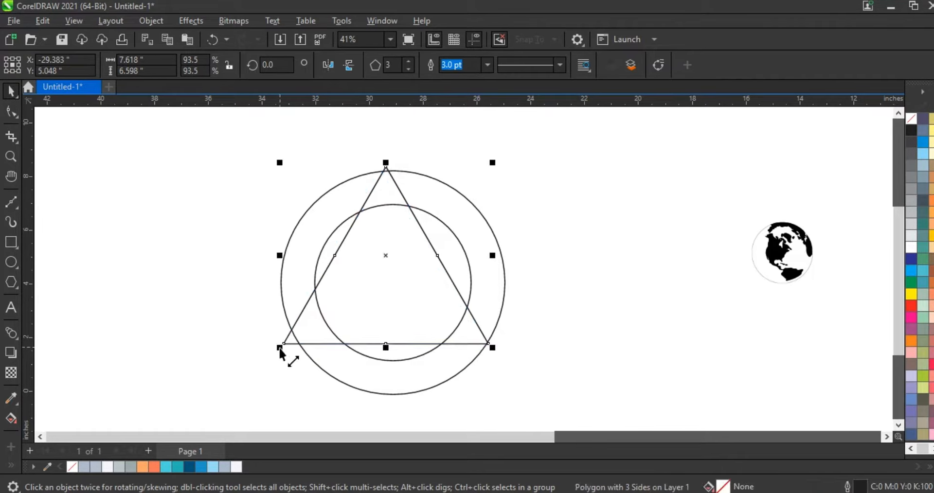
pyautogui.moveTo(280, 348); pyautogui.dragTo(288, 349)
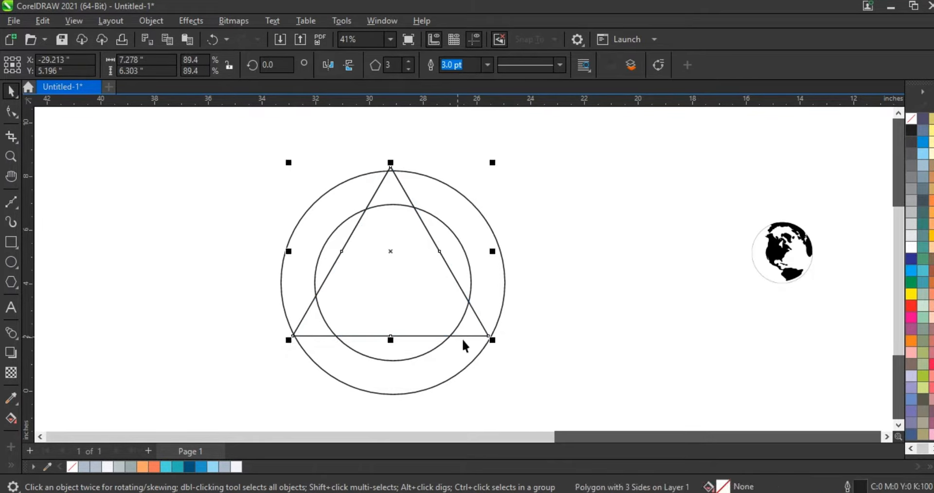
pyautogui.click(648, 276)
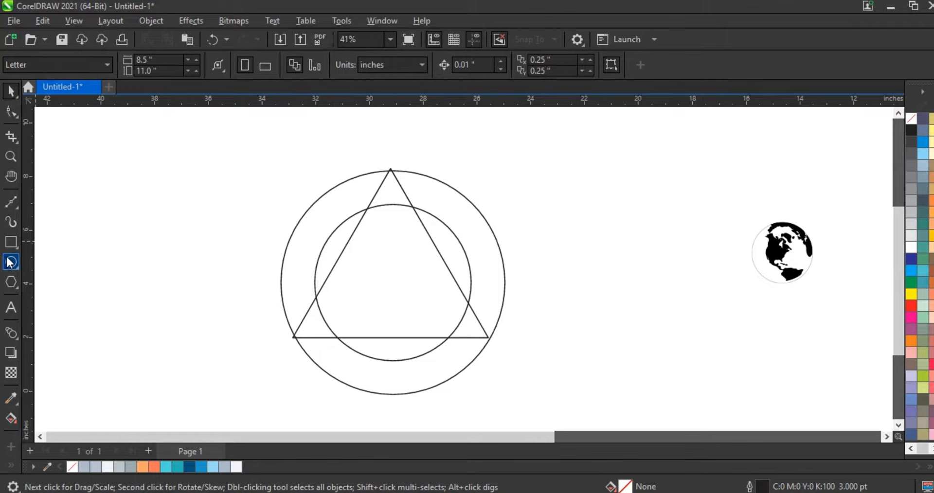
# Copy the triangle, scale it to about 1.65 × 2.73 in, rotate it 90°, and place it as an arrowhead at the guide triangle's apex
pyautogui.moveTo(400, 321); pyautogui.dragTo(145, 302)
pyautogui.moveTo(250, 302); pyautogui.dragTo(203, 297)
pyautogui.click(189, 276)
pyautogui.moveTo(200, 279); pyautogui.dragTo(173, 210)
pyautogui.moveTo(171, 251); pyautogui.dragTo(391, 202)
pyautogui.moveTo(368, 256); pyautogui.dragTo(369, 247)
# Duplicate the small arrowhead triangle, rotate it to follow the ring, and place it at the guide triangle's lower-left corner
pyautogui.moveTo(368, 205); pyautogui.dragTo(194, 319)
pyautogui.press('Up')
pyautogui.rightClick(194, 320)
pyautogui.click(194, 320)
pyautogui.moveTo(221, 358); pyautogui.dragTo(217, 276)
pyautogui.moveTo(195, 304); pyautogui.dragTo(321, 334)
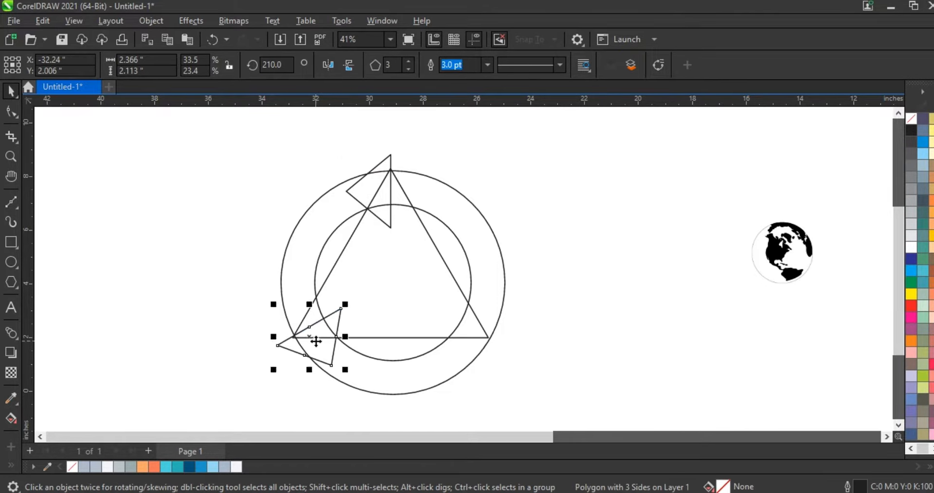
pyautogui.click(316, 340)
# Duplicate the arrowhead at the guide triangle's lower-right corner, rotate it to about 343.6°, and nudge it 0.05 in to the right
pyautogui.moveTo(346, 372); pyautogui.dragTo(502, 342)
pyautogui.rightClick(457, 380)
pyautogui.click(457, 380)
pyautogui.click(499, 340)
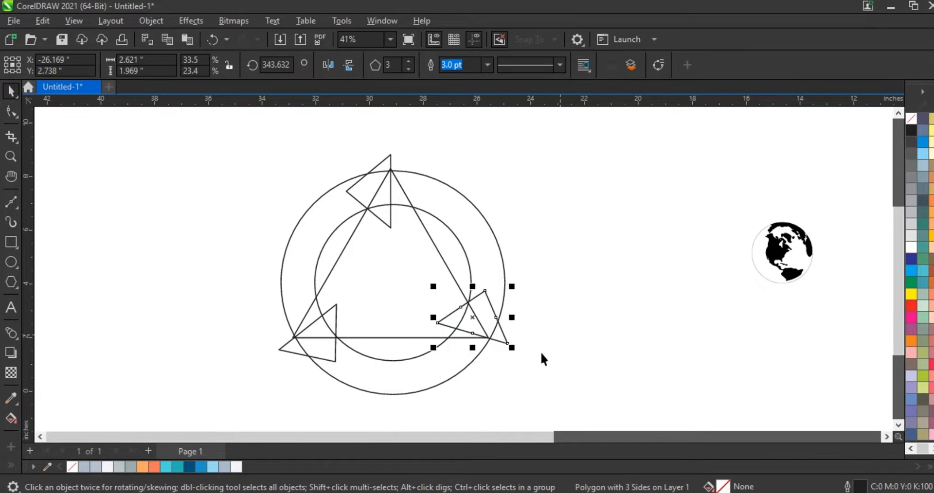
pyautogui.press('Right')
pyautogui.press('Right')
pyautogui.press('Right')
pyautogui.press('Right')
pyautogui.press('Right')
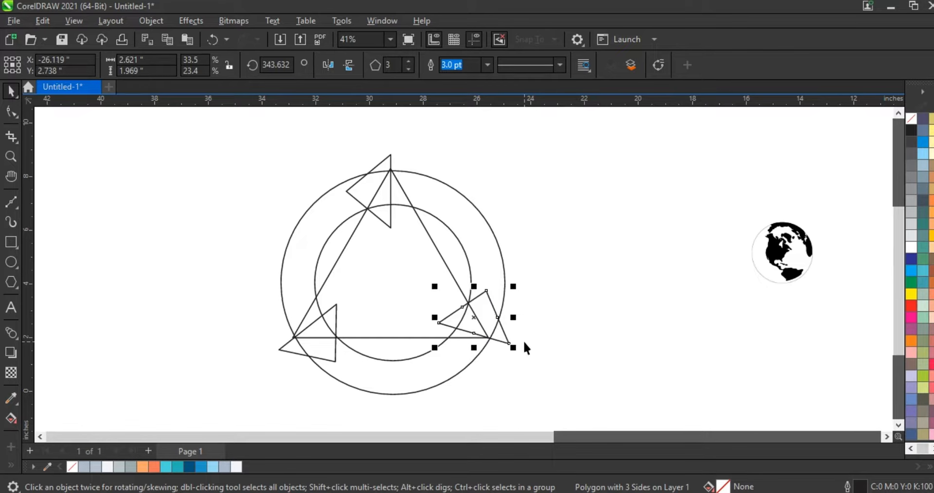
# Move the large guide triangle off the rings and delete it
pyautogui.click(618, 329)
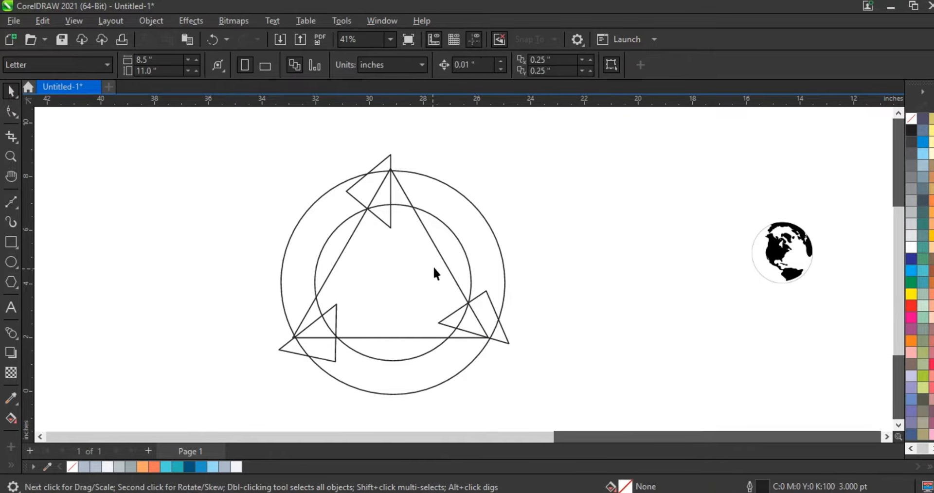
pyautogui.moveTo(441, 268); pyautogui.dragTo(191, 288)
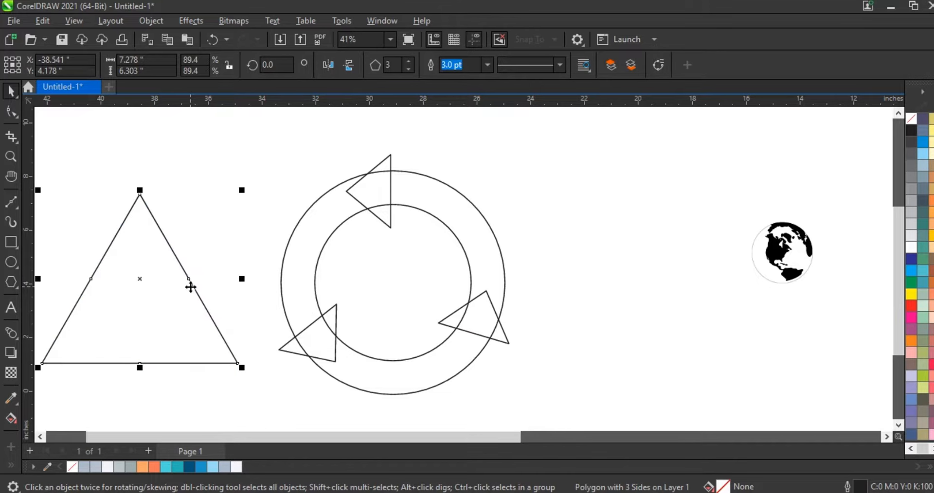
pyautogui.press('Delete')
# Combine the three small arrowhead triangles into one curve
pyautogui.click(392, 223)
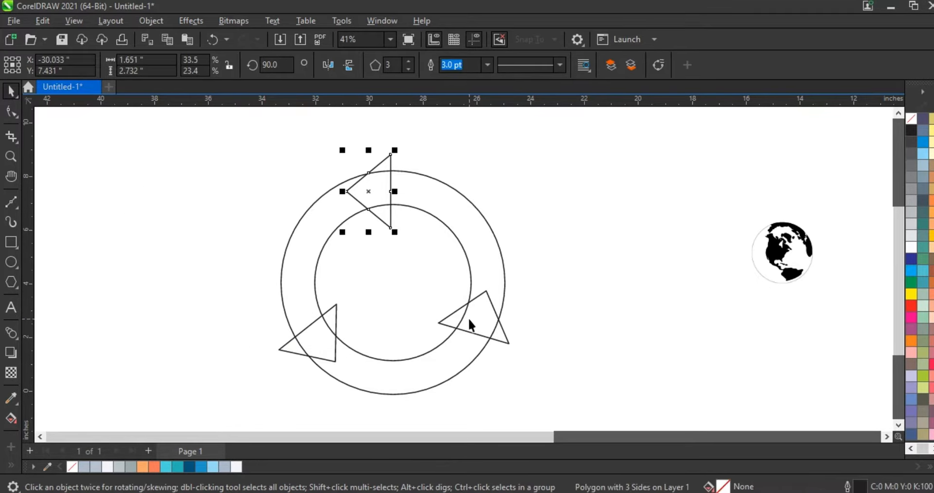
pyautogui.keyDown('shift'); pyautogui.click(449, 319); pyautogui.keyUp('shift')
pyautogui.keyDown('shift'); pyautogui.click(331, 312); pyautogui.keyUp('shift')
pyautogui.click(380, 64)
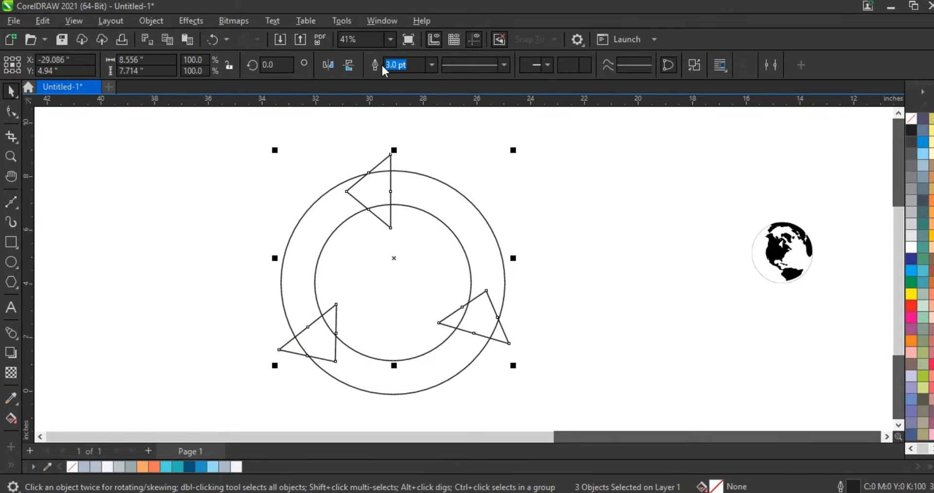
# Add a one-step outside contour of about 0.191 in to the combined arrowheads and copy the offset value
pyautogui.hotkey('ctrl', 'F9')
pyautogui.moveTo(390, 153); pyautogui.dragTo(393, 151)
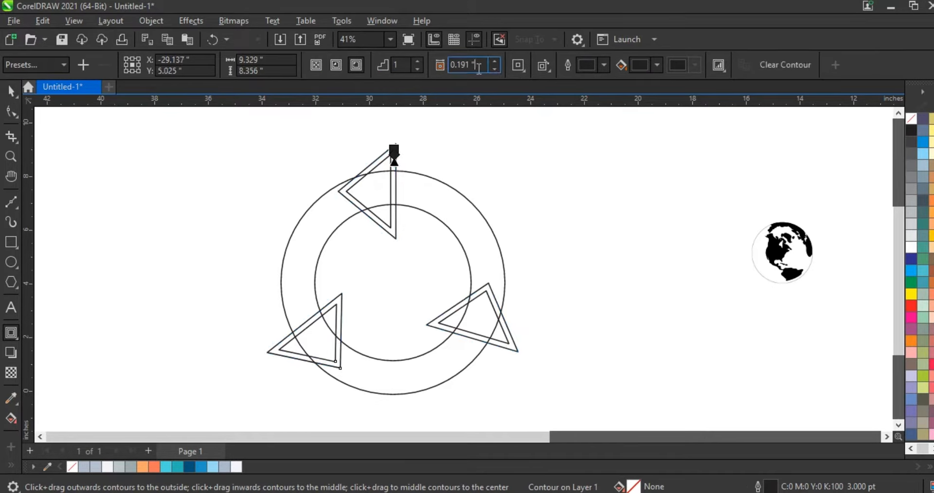
pyautogui.rightClick(458, 64)
pyautogui.click(485, 107)
# Break the arrowhead contour apart and select the original inner triangles
pyautogui.click(11, 92)
pyautogui.click(140, 24)
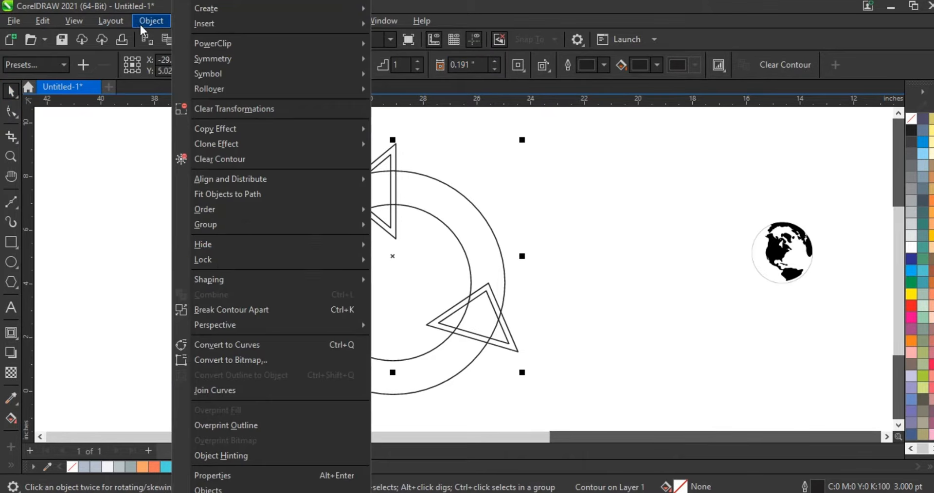
pyautogui.click(223, 308)
pyautogui.click(189, 254)
pyautogui.click(391, 196)
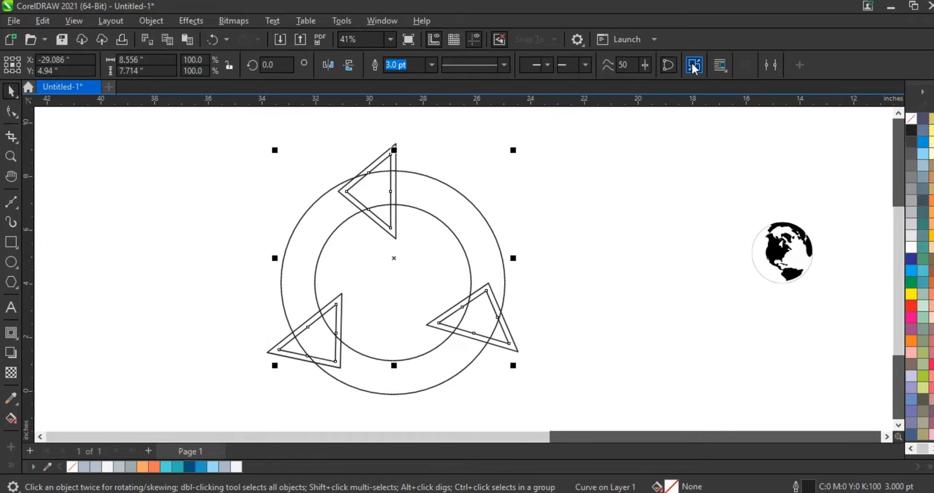
# Add an outside contour to the rings with an offset of 0.191 in
pyautogui.click(433, 225)
pyautogui.click(456, 191)
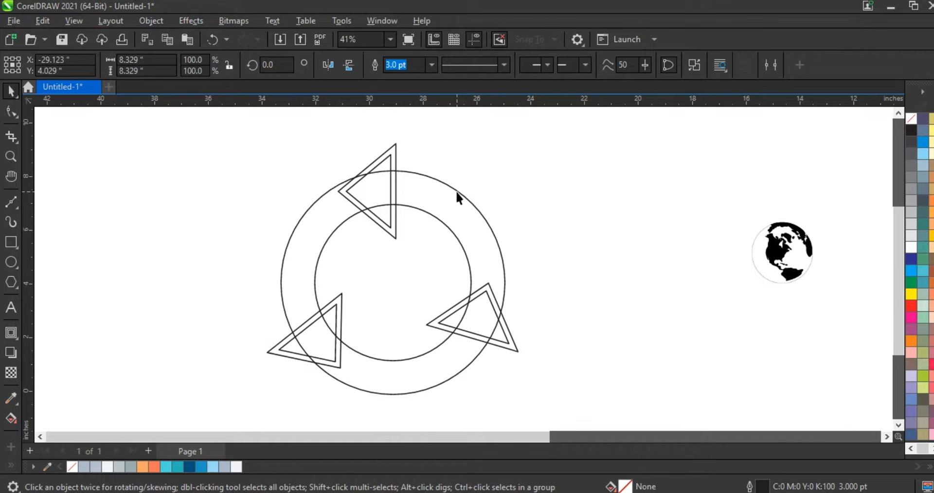
pyautogui.click(10, 335)
pyautogui.moveTo(431, 178); pyautogui.dragTo(436, 165)
pyautogui.moveTo(474, 65); pyautogui.dragTo(459, 66)
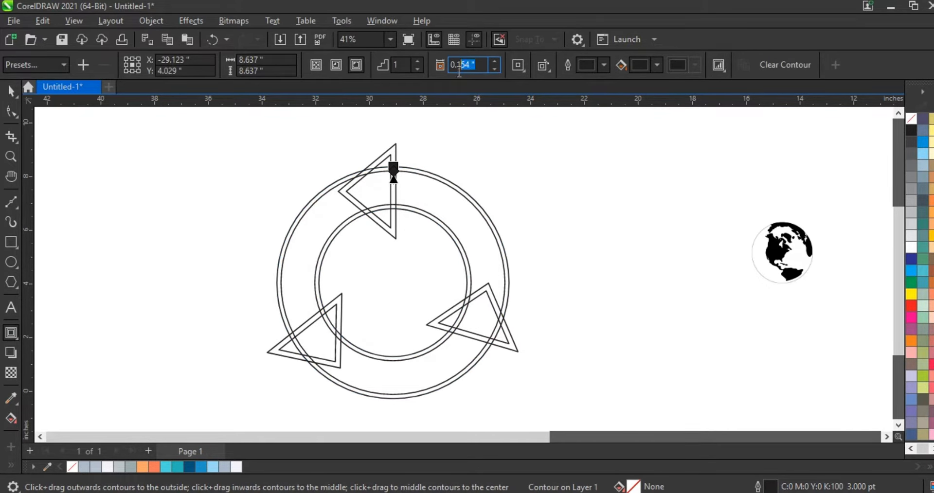
pyautogui.write('0.191')
pyautogui.press('Return')
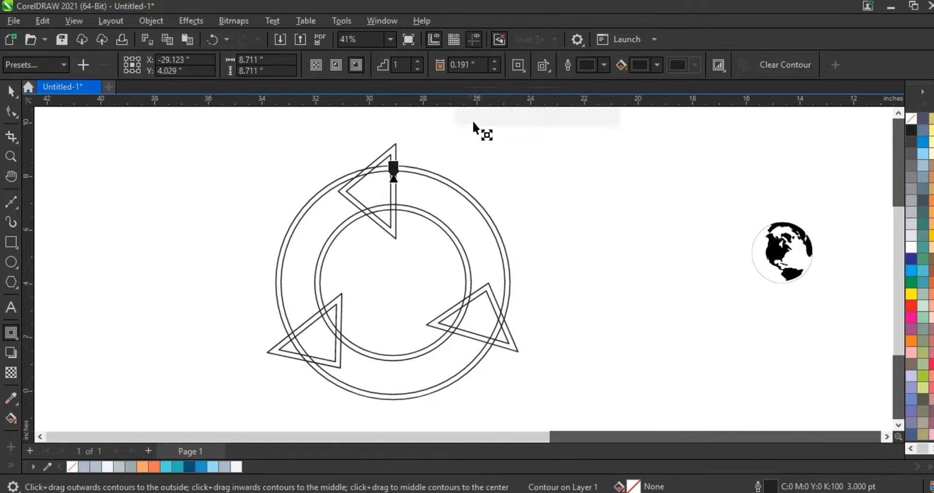
# Break the ring contour apart into separate objects
pyautogui.click(11, 92)
pyautogui.click(153, 22)
pyautogui.click(217, 310)
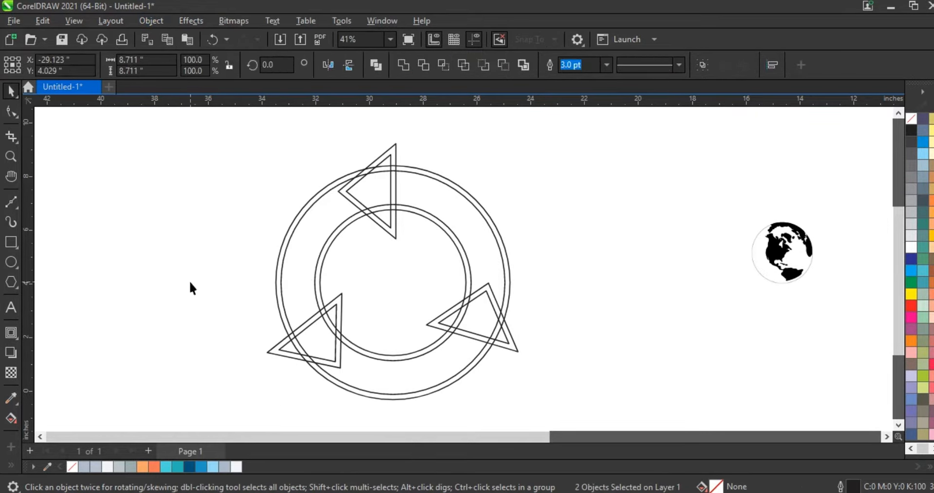
pyautogui.click(570, 266)
# Combine all the ring and arrowhead outlines into one curve and set its outline width to 1.0 pt
pyautogui.scroll(-1, 571, 266)
pyautogui.moveTo(564, 366); pyautogui.dragTo(565, 366)
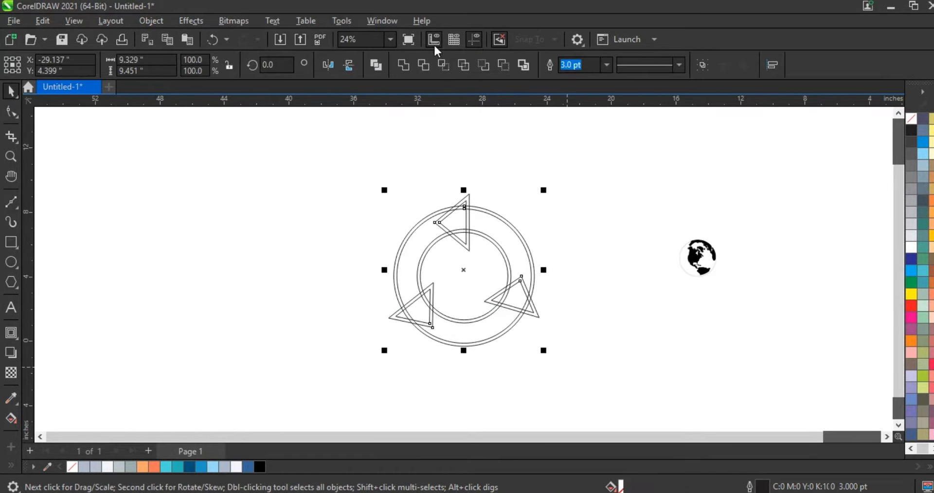
pyautogui.click(382, 67)
pyautogui.hotkey('shift', 'F2')
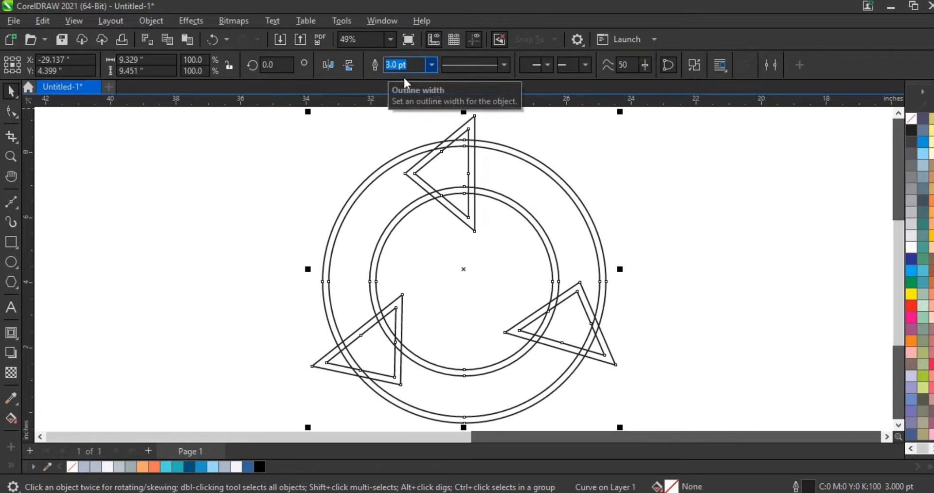
pyautogui.click(431, 65)
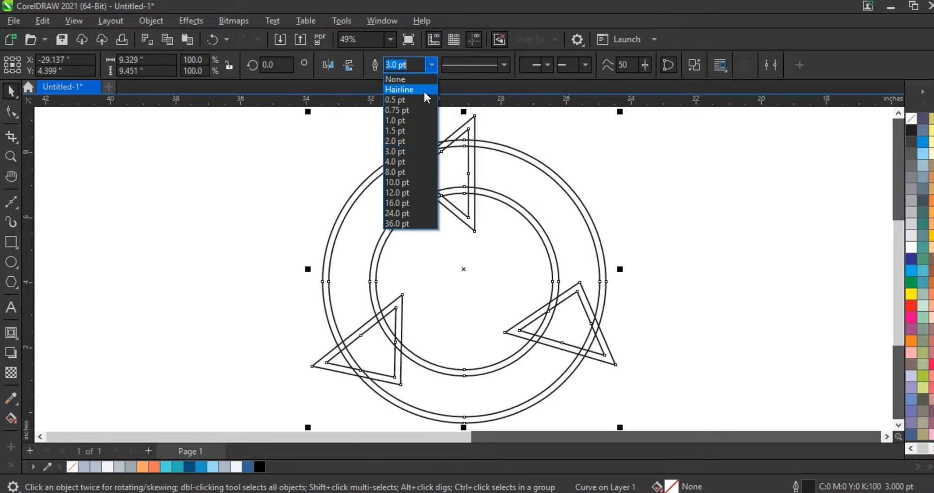
pyautogui.click(409, 119)
pyautogui.click(291, 209)
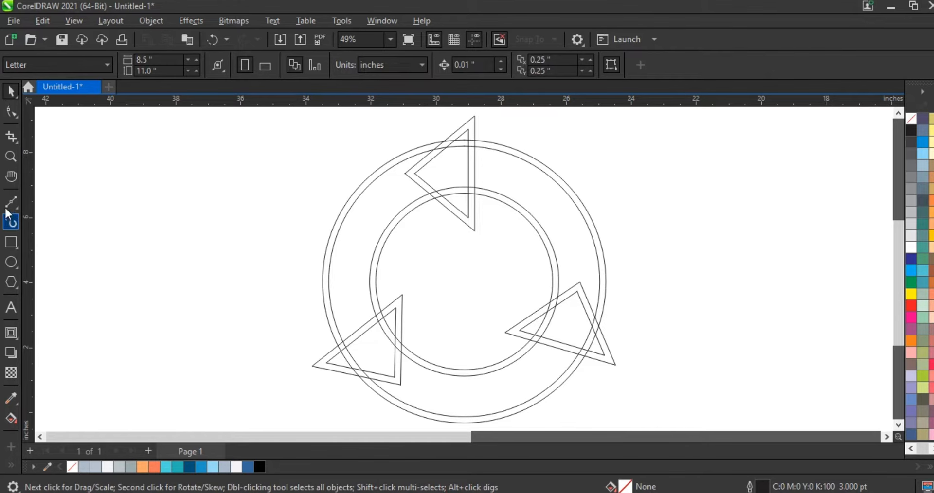
# Smart-fill the segments of the upper arrowhead and its curved body down to the lower-right arrowhead with blue #336699
pyautogui.click(11, 159)
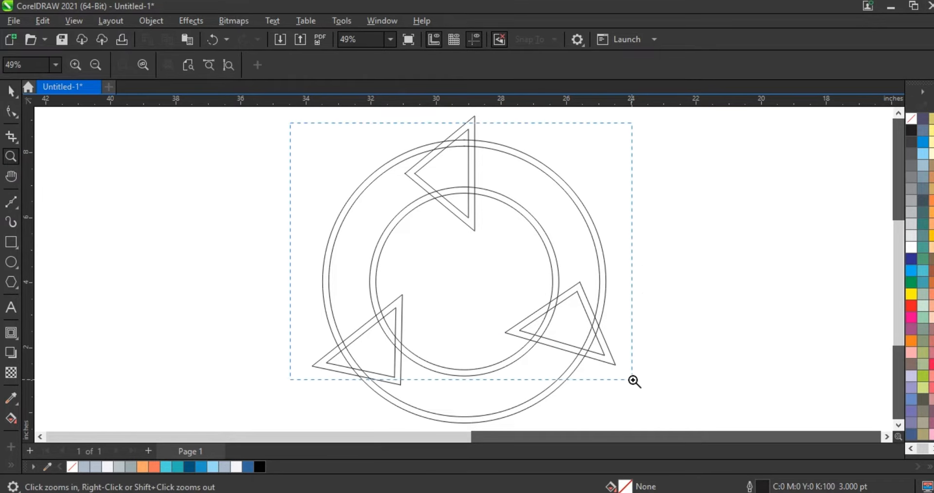
pyautogui.moveTo(634, 381); pyautogui.dragTo(642, 384)
pyautogui.click(10, 466)
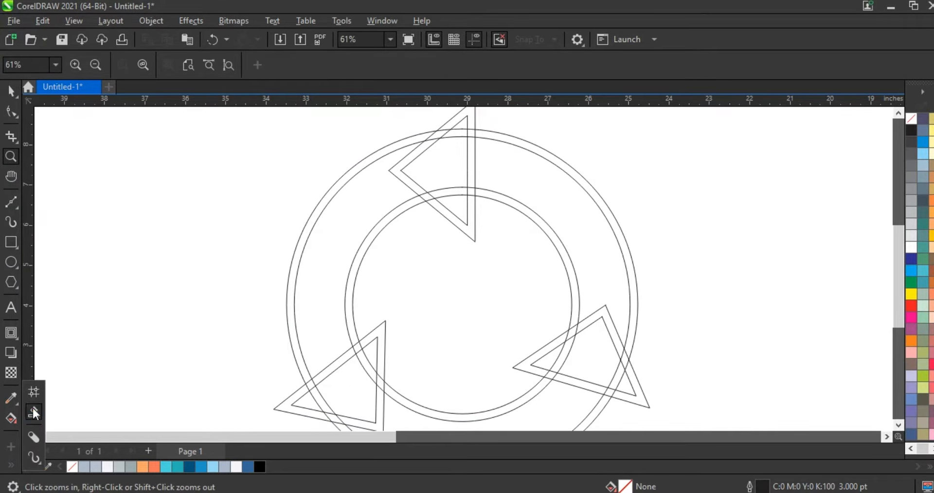
pyautogui.click(34, 390)
pyautogui.click(459, 127)
pyautogui.click(453, 160)
pyautogui.click(452, 194)
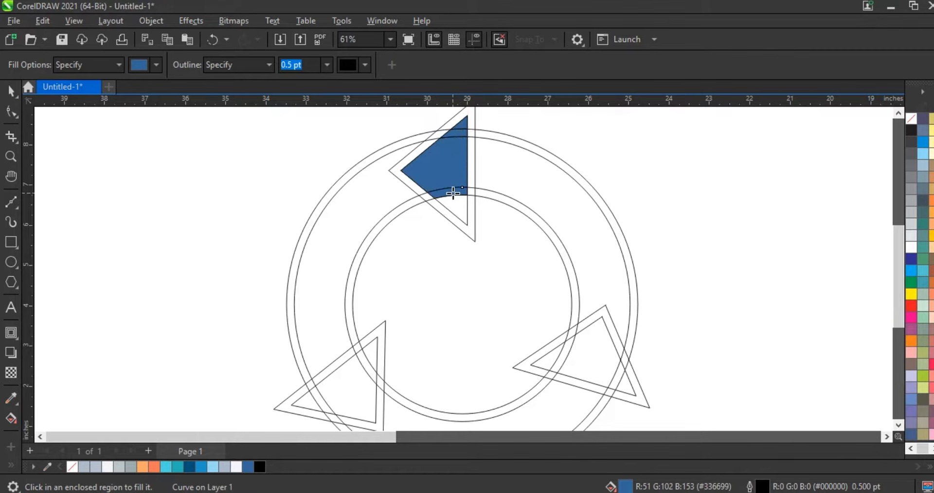
pyautogui.click(454, 209)
pyautogui.click(470, 166)
pyautogui.click(503, 181)
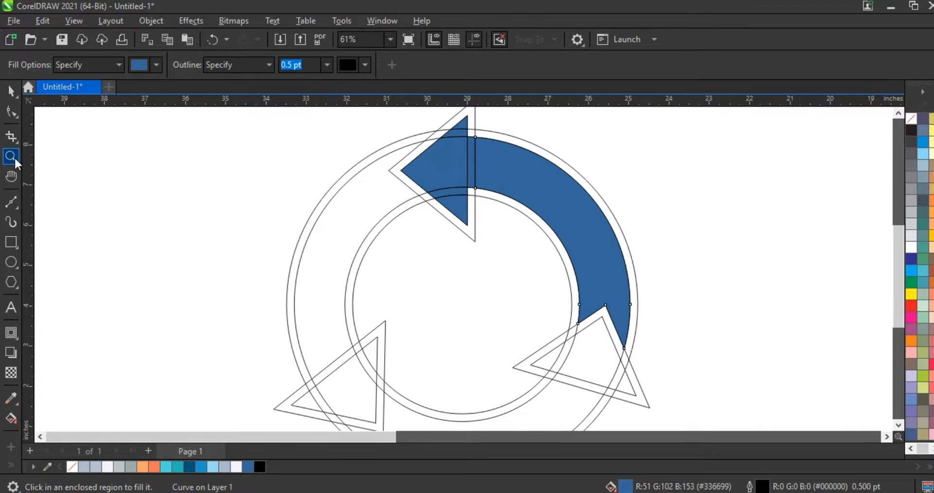
# Weld the blue filled segments into a single curved arrow
pyautogui.click(15, 159)
pyautogui.rightClick(288, 191)
pyautogui.click(12, 91)
pyautogui.moveTo(389, 118); pyautogui.dragTo(635, 331)
pyautogui.click(408, 63)
pyautogui.click(286, 158)
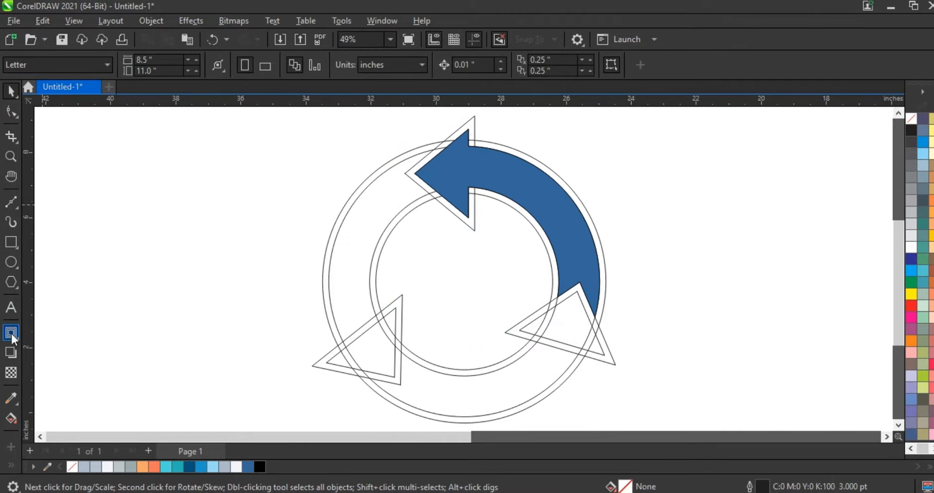
# Smart-fill the segments of the lower-right arrowhead and its curved body along the bottom of the ring with blue #336699
pyautogui.click(11, 418)
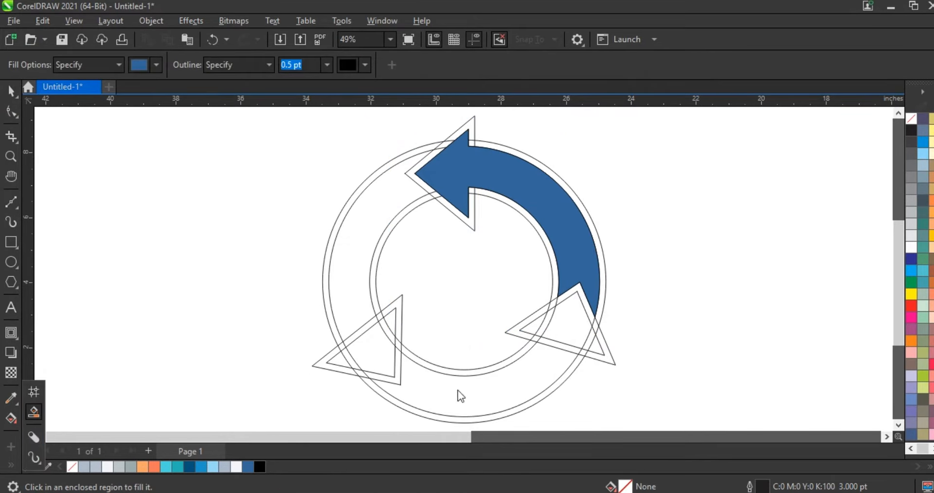
pyautogui.click(541, 323)
pyautogui.click(559, 323)
pyautogui.click(588, 341)
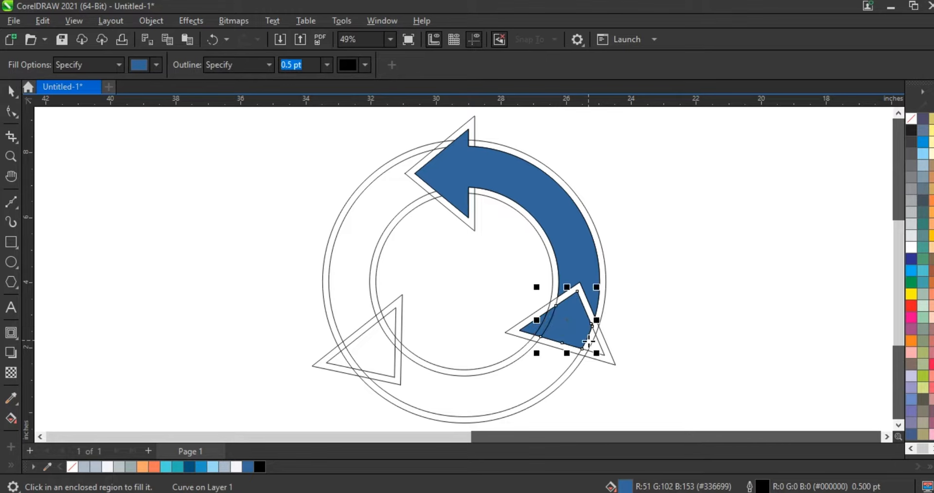
pyautogui.click(588, 344)
pyautogui.click(597, 348)
pyautogui.click(583, 352)
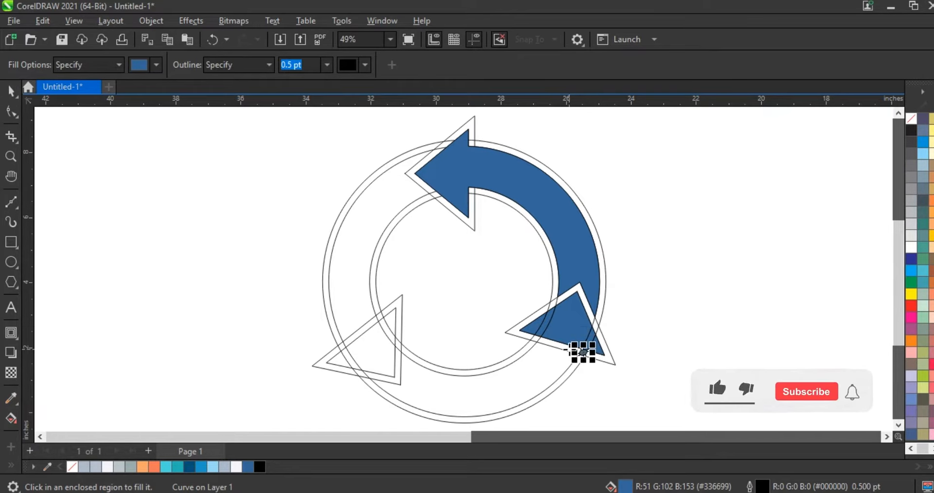
pyautogui.hotkey('ctrl', 'z')
pyautogui.click(562, 345)
pyautogui.click(529, 372)
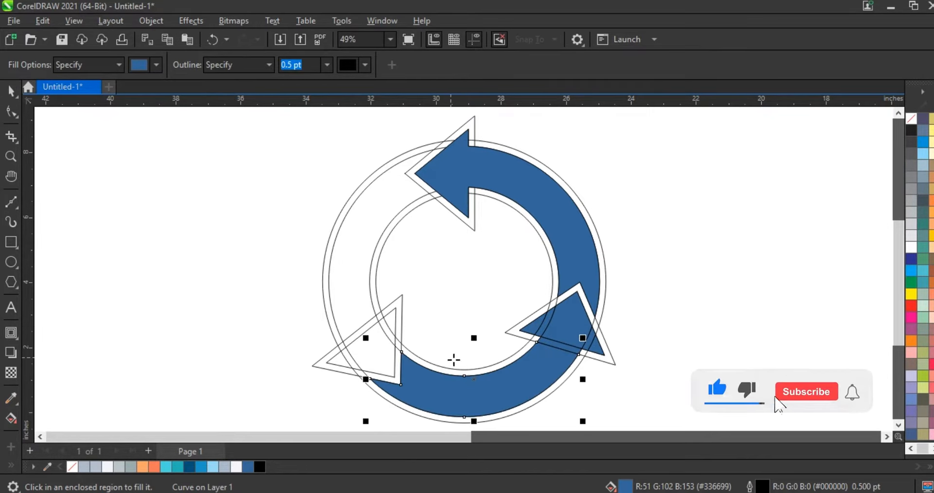
# Weld the blue filled segments of the lower-right arrowhead and its bottom body into a single curved arrow
pyautogui.click(11, 92)
pyautogui.moveTo(631, 309); pyautogui.dragTo(336, 408)
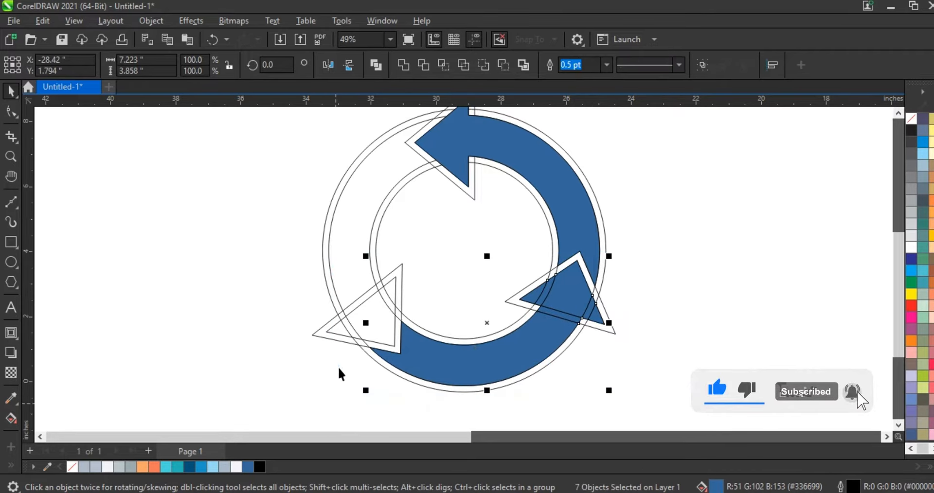
pyautogui.click(403, 64)
# Fill the bottom arrow with grey #9BADAD
pyautogui.click(11, 156)
pyautogui.scroll(-2, 360, 206)
pyautogui.moveTo(363, 165); pyautogui.dragTo(548, 370)
pyautogui.click(10, 90)
pyautogui.click(549, 307)
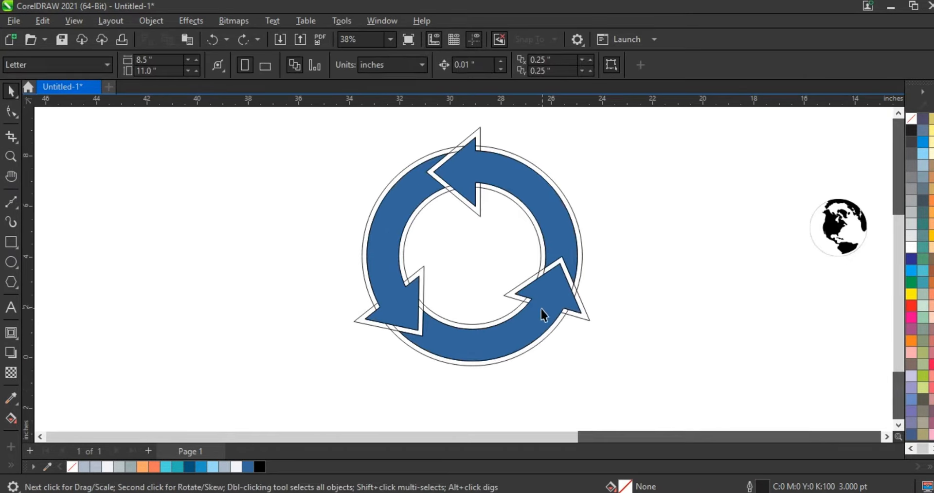
pyautogui.click(107, 466)
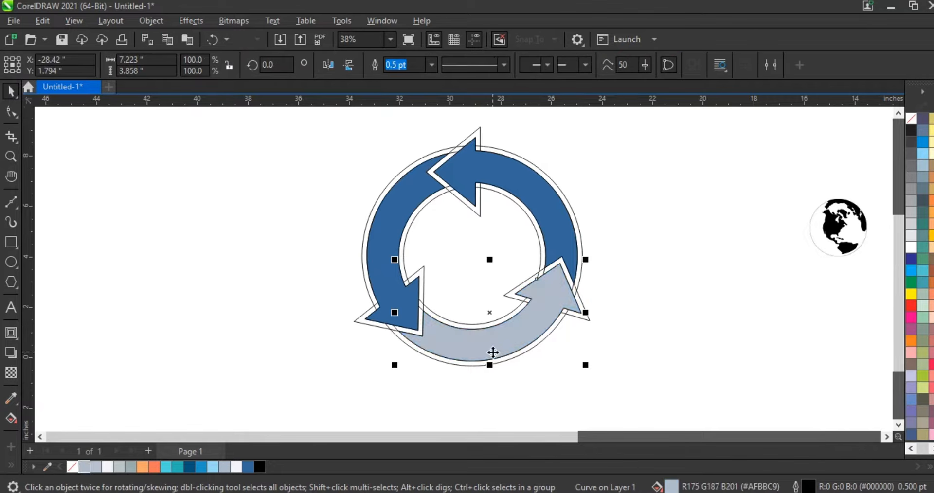
pyautogui.click(131, 466)
# Apply a linear fountain fill to the bottom arrow, running from grey at its tail to pale blue-grey at its arrowhead
pyautogui.press('g')
pyautogui.moveTo(422, 343); pyautogui.dragTo(529, 314)
pyautogui.click(108, 466)
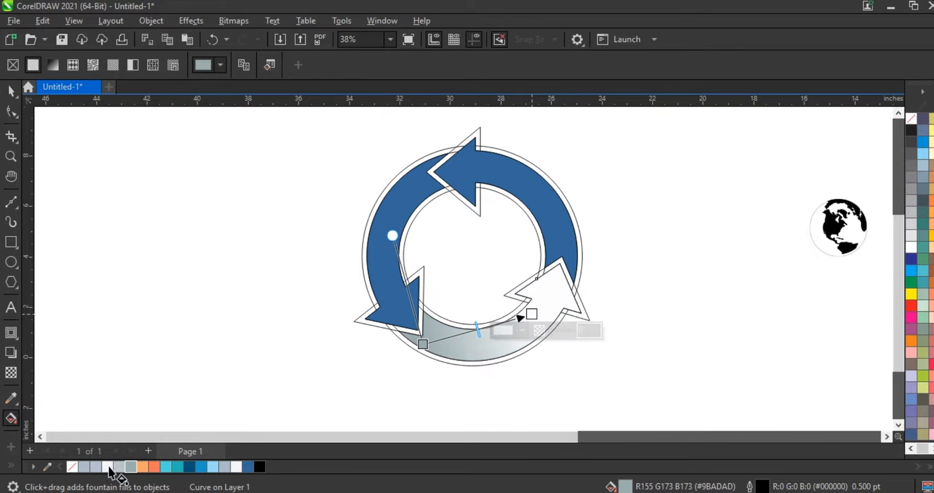
pyautogui.moveTo(536, 313); pyautogui.dragTo(540, 307)
pyautogui.moveTo(423, 345); pyautogui.dragTo(435, 346)
pyautogui.press('space')
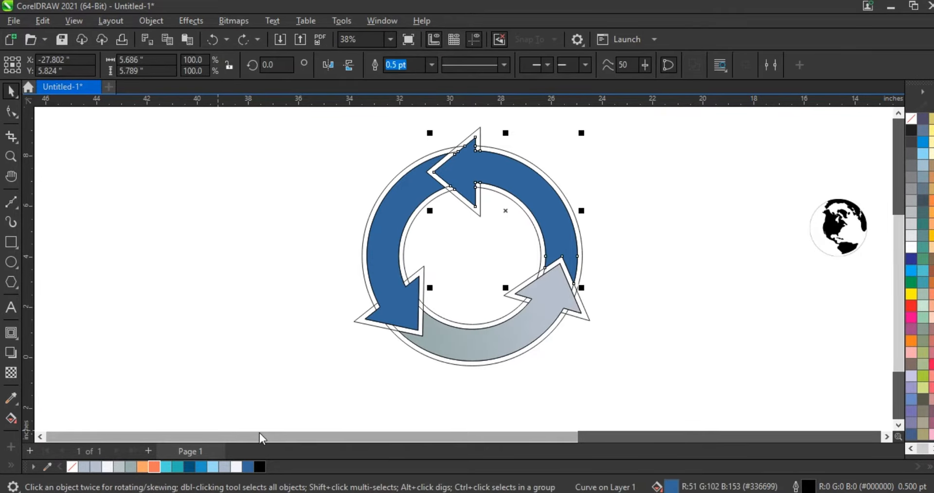
# Try a fountain fill from dark blue to bright blue on the upper-right arrow, and undo it
pyautogui.click(178, 467)
pyautogui.click(190, 467)
pyautogui.press('g')
pyautogui.moveTo(565, 277); pyautogui.dragTo(552, 199)
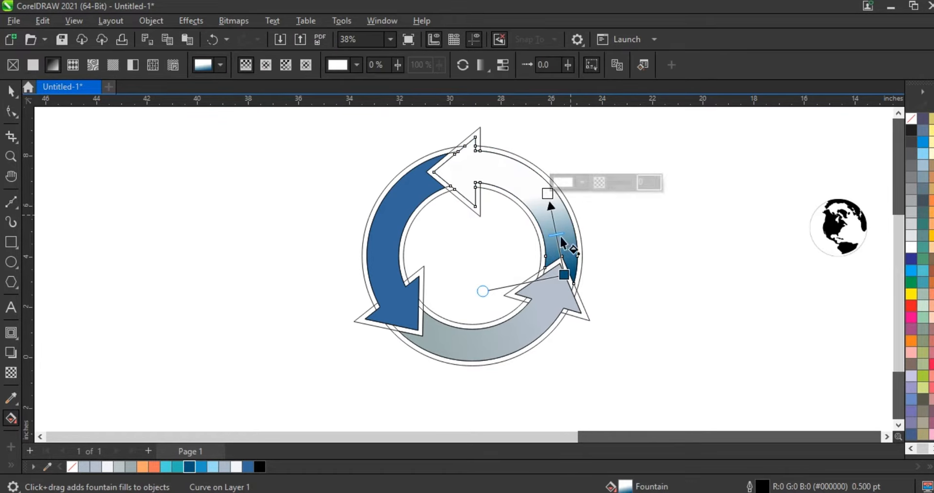
pyautogui.moveTo(202, 466); pyautogui.dragTo(537, 185)
pyautogui.hotkey('ctrl', 'z')
pyautogui.hotkey('ctrl', 'z')
pyautogui.hotkey('ctrl', 'z')
pyautogui.hotkey('ctrl', 'z')
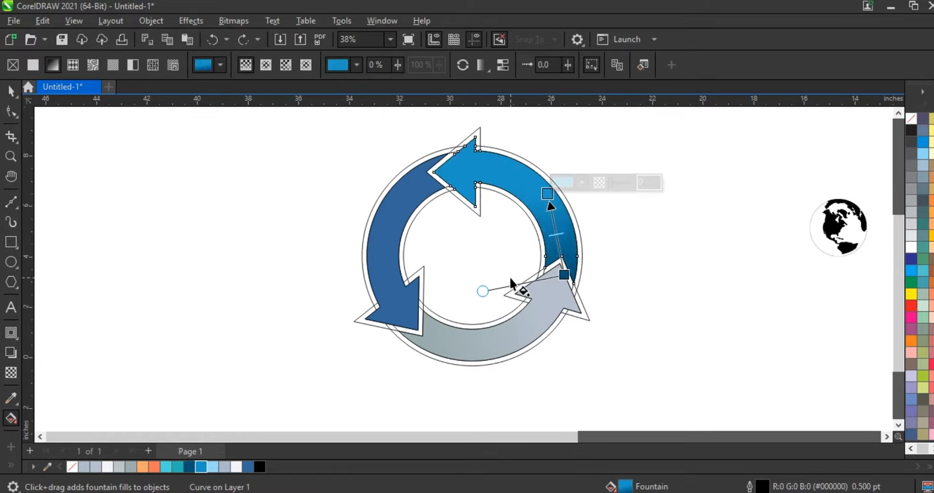
# Apply a fountain fill to the upper-right arrow, running from teal at its tail to light cyan at its arrowhead
pyautogui.moveTo(537, 265); pyautogui.dragTo(519, 188)
pyautogui.moveTo(165, 467); pyautogui.dragTo(519, 188)
pyautogui.click(10, 91)
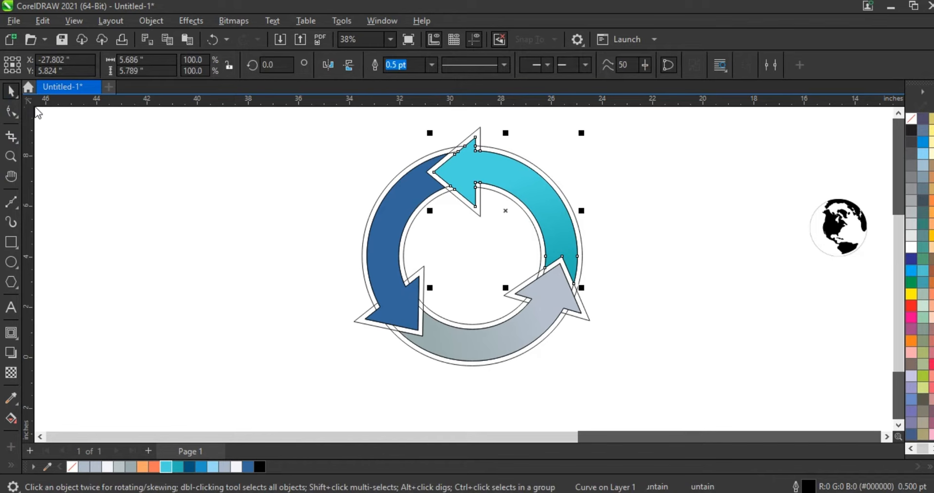
# Apply a fountain fill to the left arrow, running from coral near its tail to light orange at its arrowhead
pyautogui.click(398, 210)
pyautogui.click(153, 466)
pyautogui.press('g')
pyautogui.moveTo(401, 200); pyautogui.dragTo(401, 297)
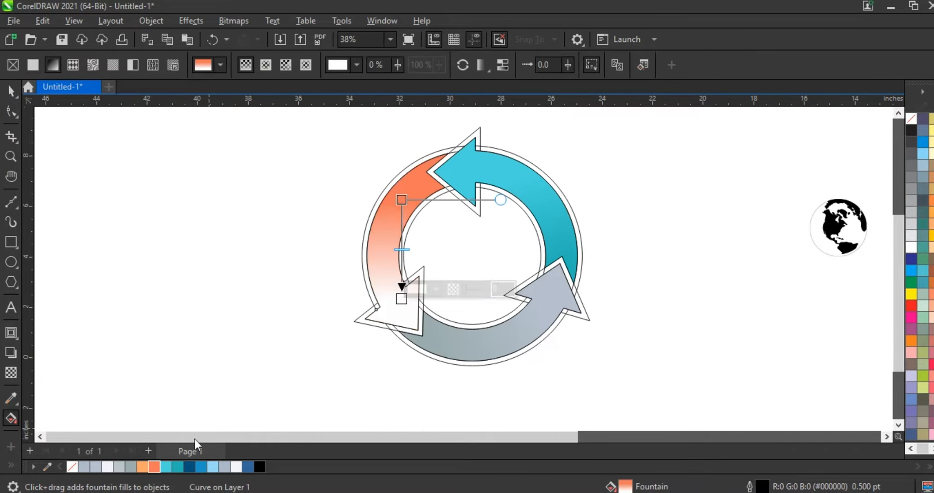
pyautogui.moveTo(142, 467); pyautogui.dragTo(402, 299)
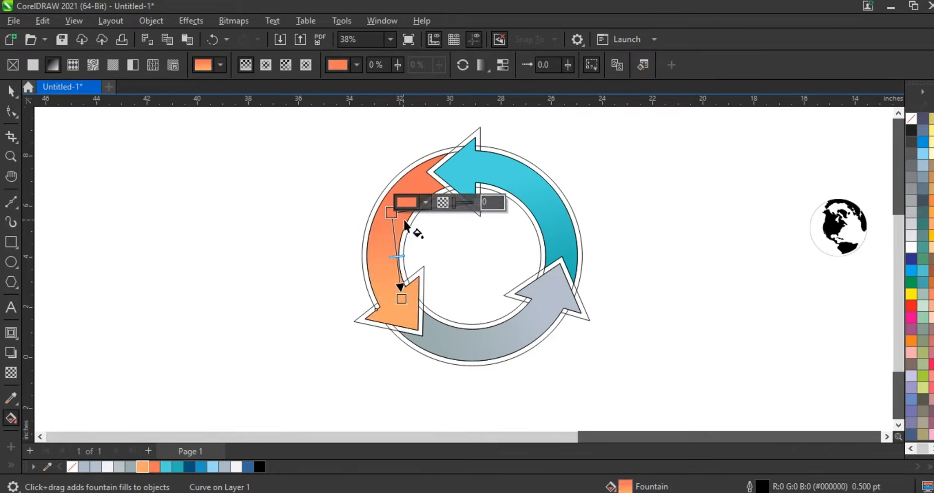
pyautogui.click(11, 91)
pyautogui.click(50, 141)
pyautogui.click(410, 215)
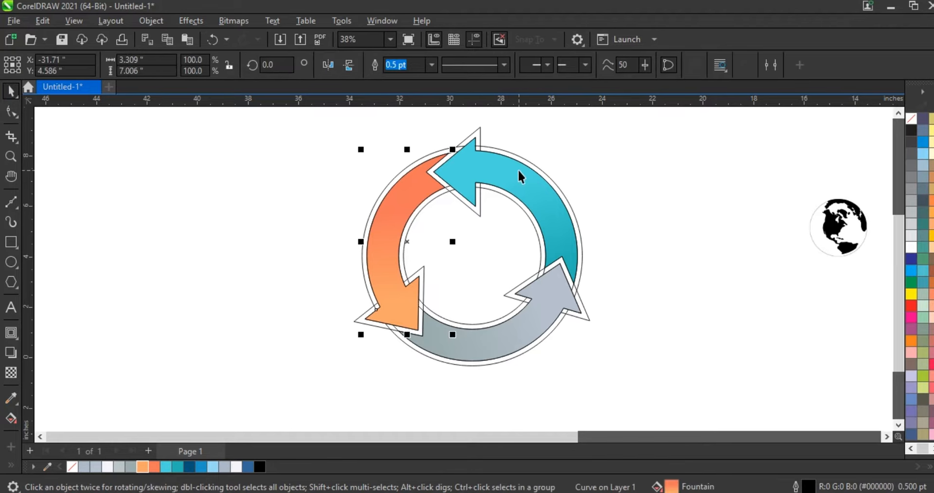
pyautogui.keyDown('shift'); pyautogui.click(517, 168); pyautogui.keyUp('shift')
pyautogui.keyDown('shift'); pyautogui.click(553, 298); pyautogui.keyUp('shift')
pyautogui.click(605, 185)
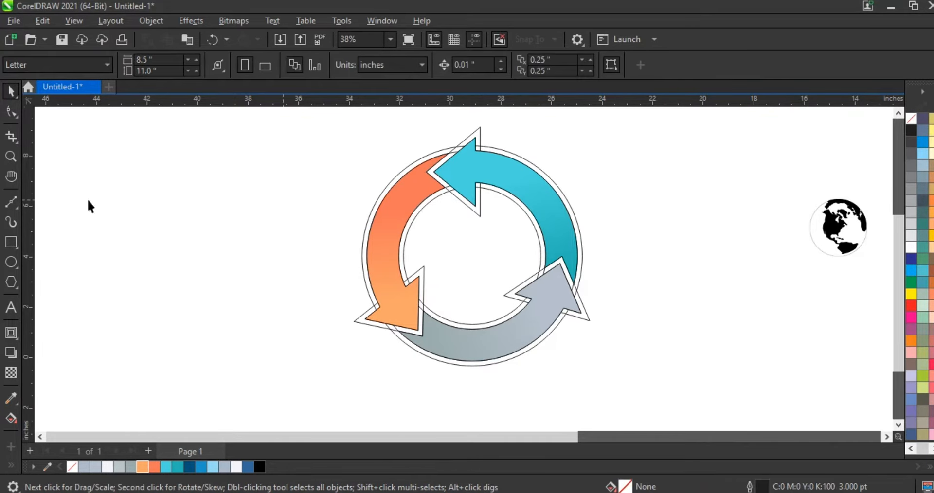
# Delete the stray outline segments where the rings and arrowhead contours cross around the arrows, using Virtual Segment Delete
pyautogui.click(11, 156)
pyautogui.moveTo(427, 119); pyautogui.dragTo(627, 333)
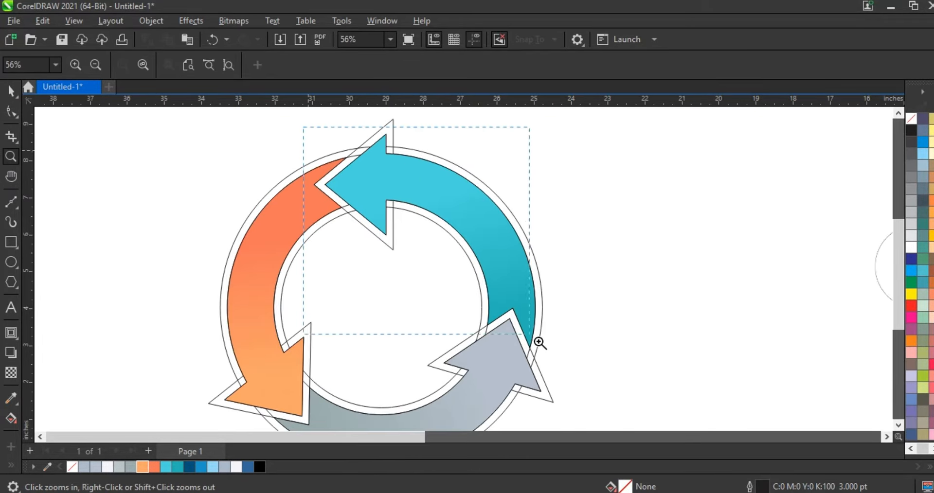
pyautogui.moveTo(519, 327); pyautogui.dragTo(591, 383)
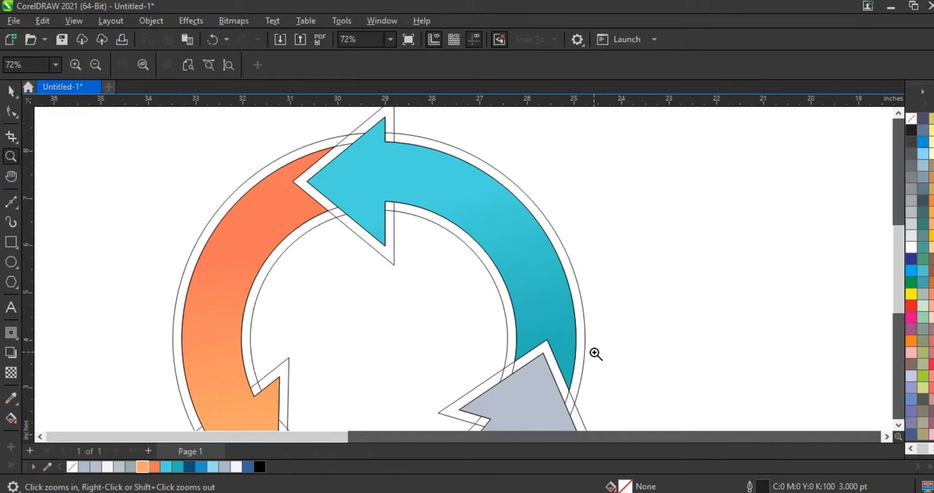
pyautogui.click(11, 113)
pyautogui.moveTo(19, 138)
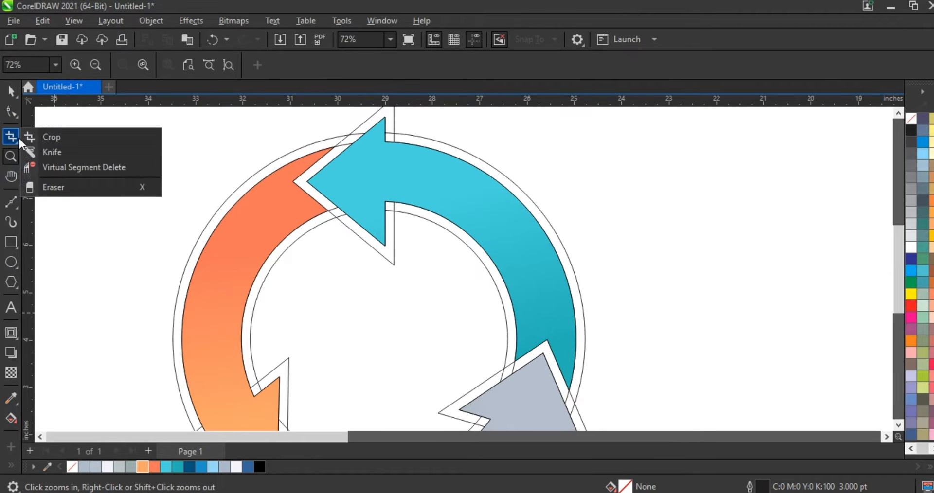
pyautogui.click(83, 168)
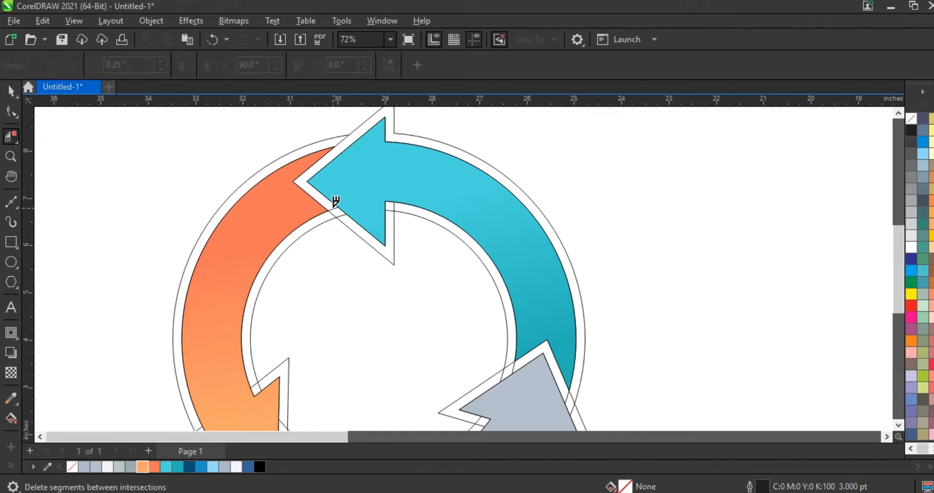
pyautogui.click(391, 209)
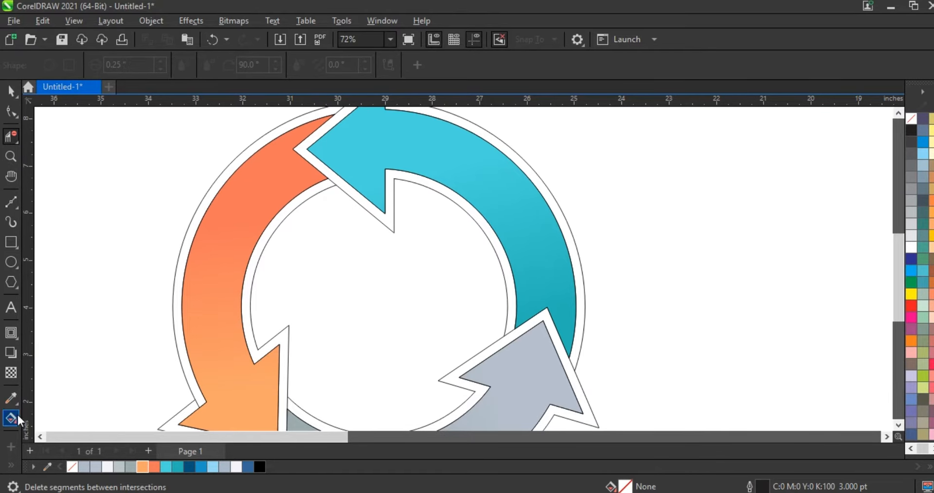
# Smart-fill the border areas surrounding all three arrows with blue #336699
pyautogui.click(10, 161)
pyautogui.scroll(-3, 266, 206)
pyautogui.moveTo(373, 160); pyautogui.dragTo(581, 360)
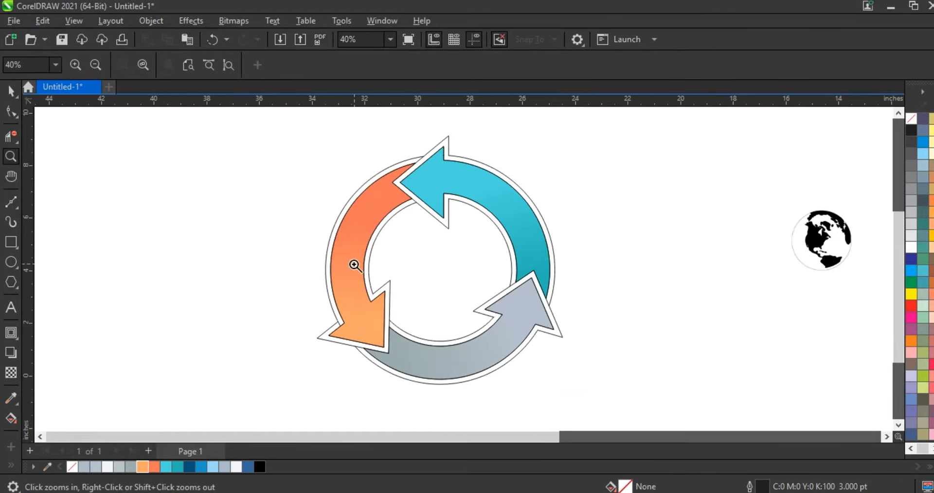
pyautogui.click(11, 465)
pyautogui.click(36, 457)
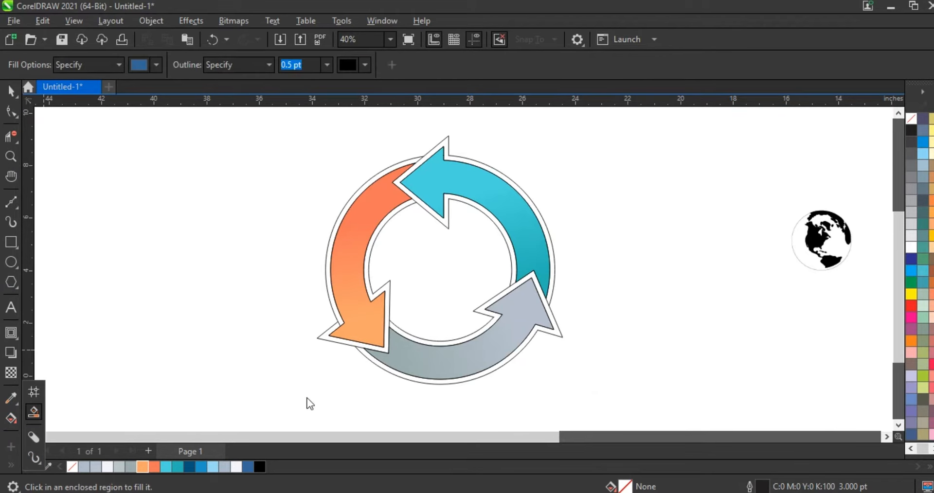
pyautogui.click(555, 326)
pyautogui.click(552, 279)
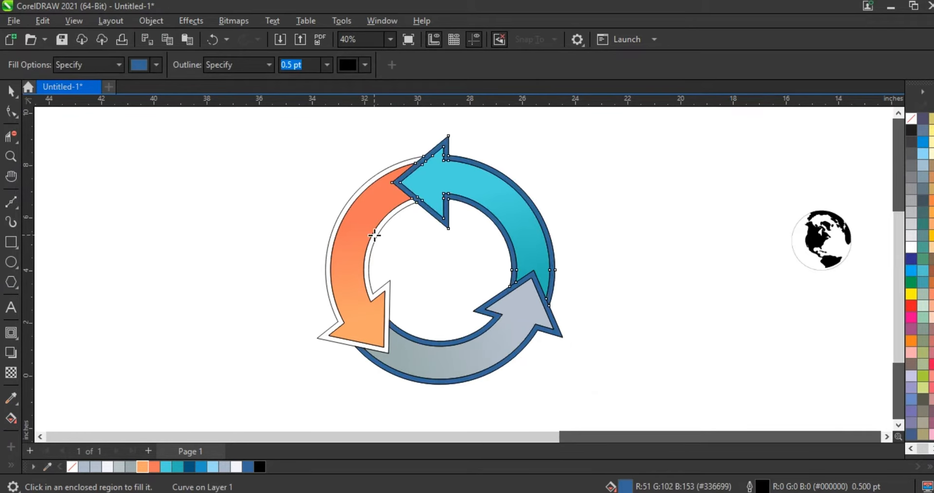
pyautogui.click(372, 237)
# Select the blue border shapes around the arrows and recolour them white
pyautogui.press('space')
pyautogui.keyDown('shift'); pyautogui.click(499, 173); pyautogui.keyUp('shift')
pyautogui.keyDown('shift'); pyautogui.click(560, 336); pyautogui.keyUp('shift')
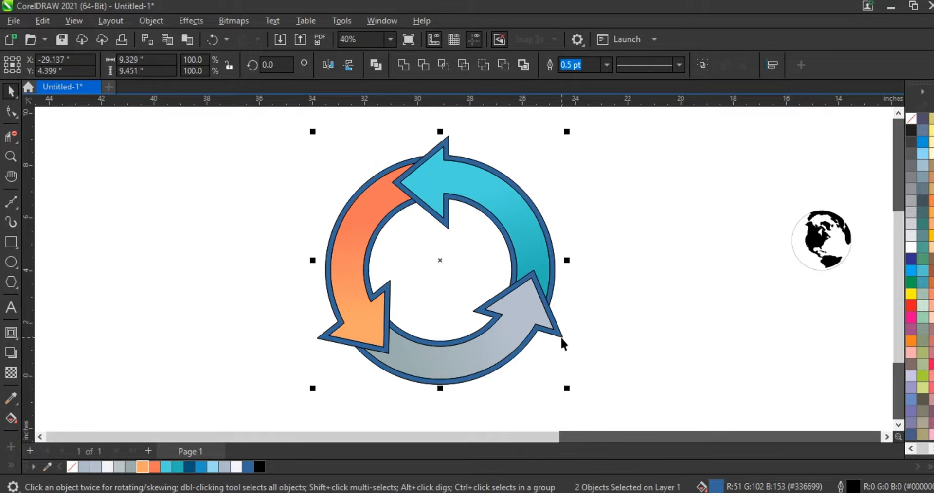
pyautogui.click(911, 247)
# Move the coloured arrows and their white borders left off the construction outlines, and delete the outlines
pyautogui.keyDown('shift'); pyautogui.click(454, 193); pyautogui.keyUp('shift')
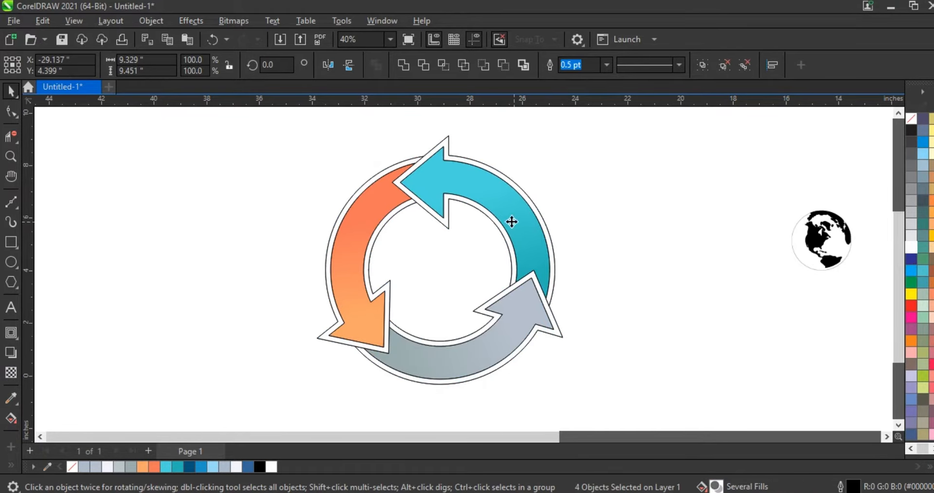
pyautogui.moveTo(511, 220); pyautogui.dragTo(241, 247)
pyautogui.moveTo(295, 118); pyautogui.dragTo(567, 402)
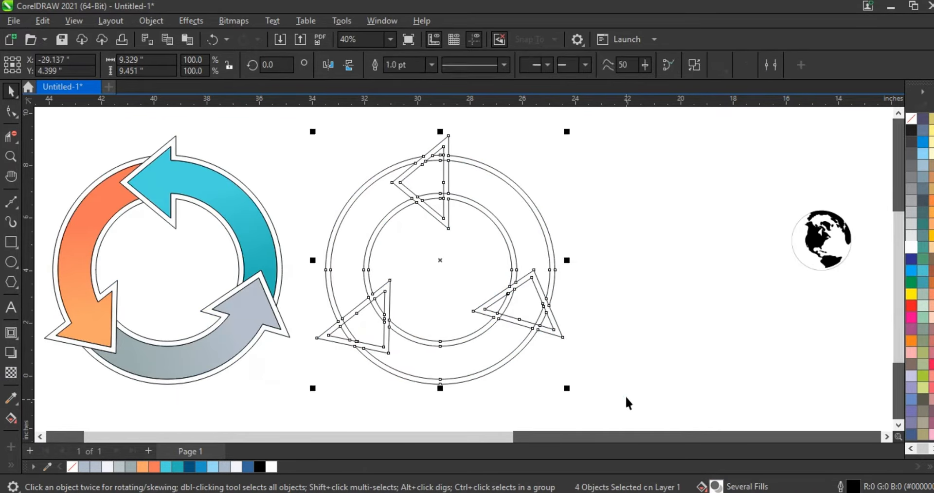
pyautogui.press('Delete')
# Draw a square about 17.83 inches wide around the arrow logo as a background
pyautogui.click(10, 156)
pyautogui.rightClick(338, 239)
pyautogui.press('space')
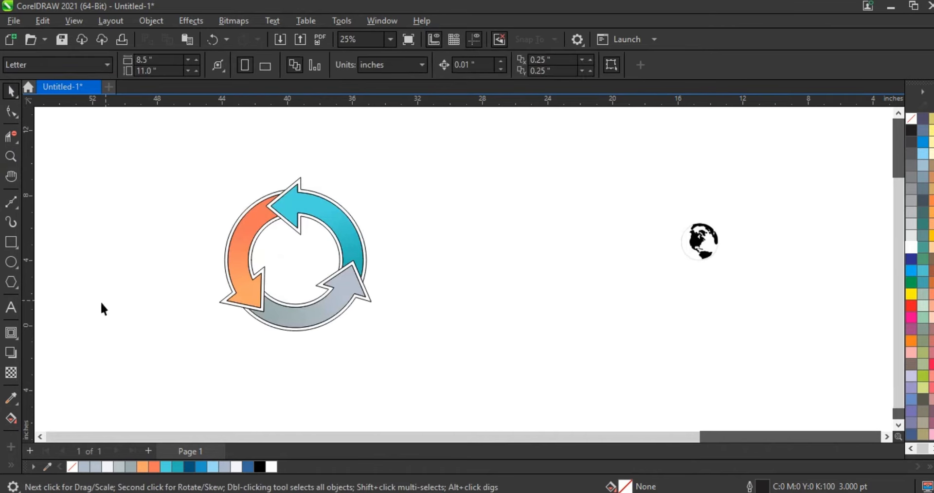
pyautogui.click(13, 244)
pyautogui.moveTo(138, 124); pyautogui.dragTo(428, 414)
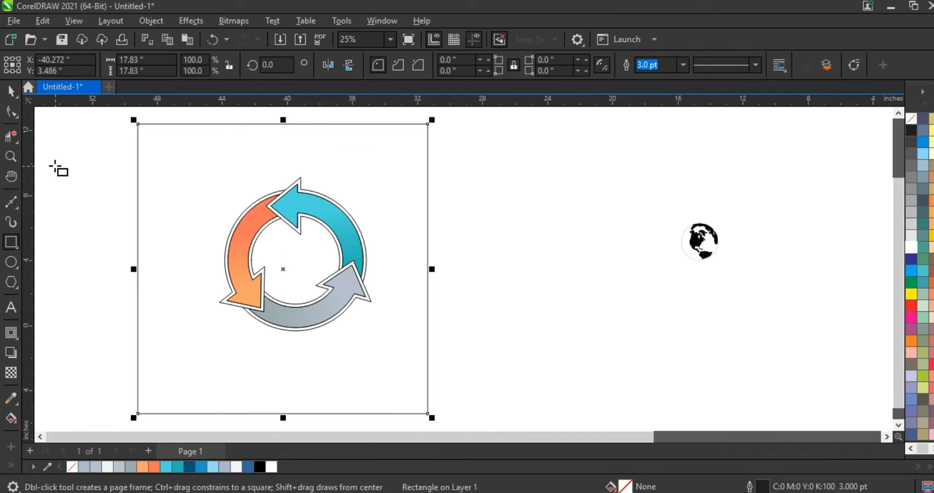
pyautogui.click(12, 97)
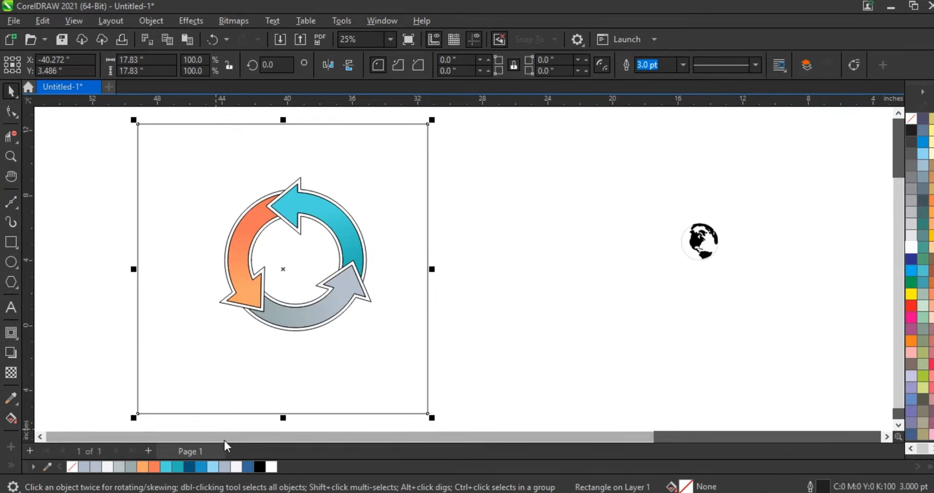
# Give the background square a fountain fill from blue-grey at its lower right to white at its upper left
pyautogui.click(96, 467)
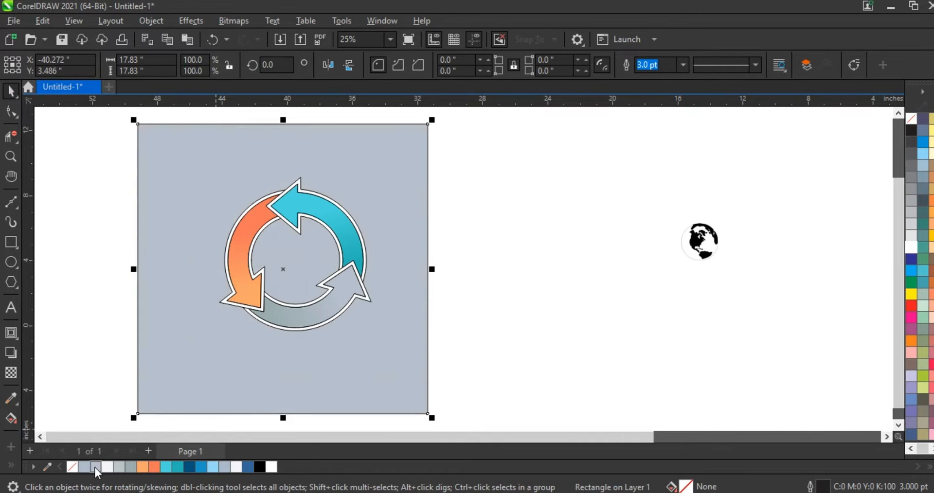
pyautogui.press('g')
pyautogui.moveTo(316, 390); pyautogui.dragTo(187, 175)
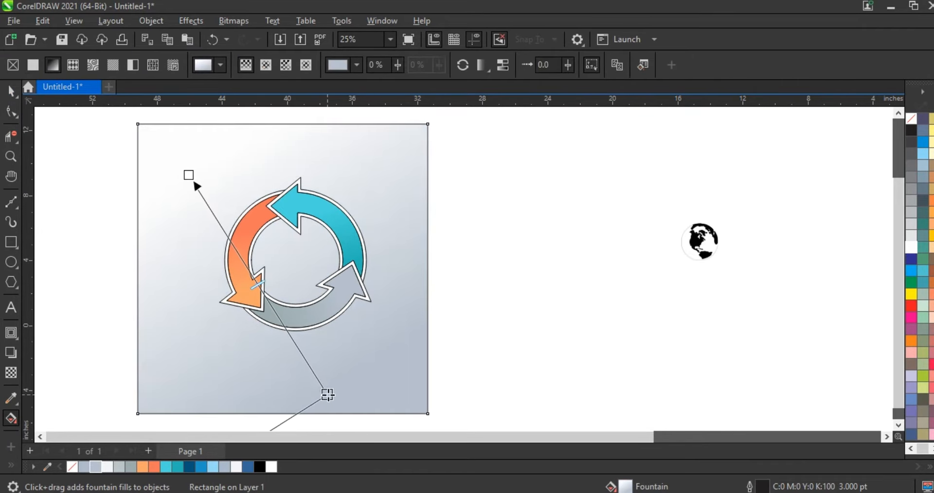
pyautogui.press('space')
# Remove the outlines from the arrows and their white borders, and move the logo closer to the square's centre
pyautogui.click(107, 180)
pyautogui.moveTo(380, 367); pyautogui.dragTo(380, 368)
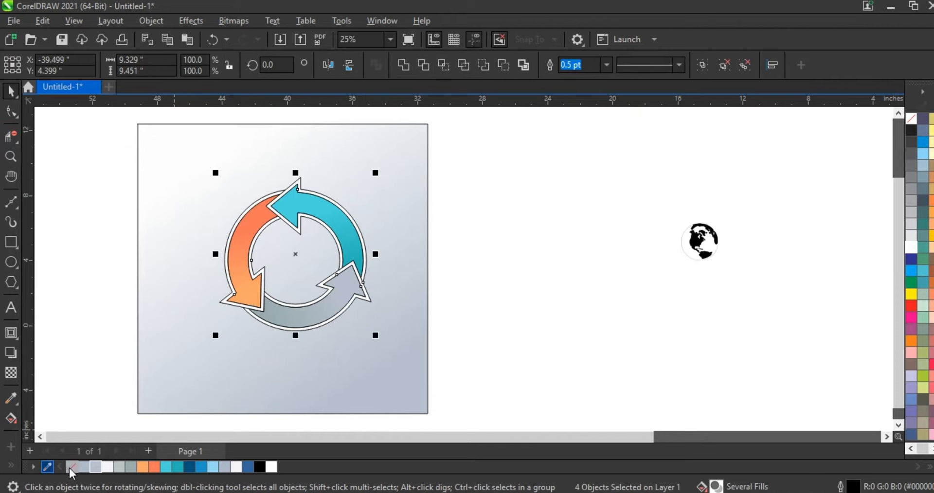
pyautogui.rightClick(72, 467)
pyautogui.click(81, 280)
pyautogui.moveTo(281, 320); pyautogui.dragTo(274, 337)
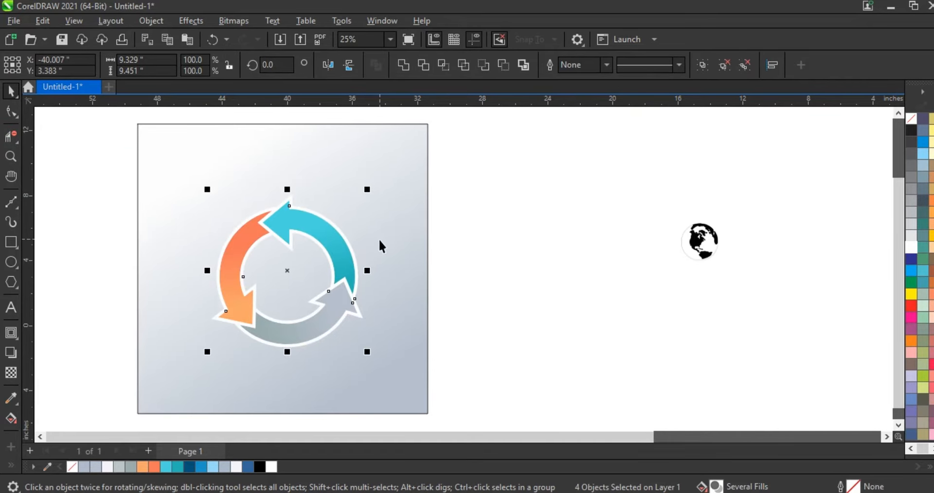
# Weld the three white arrow borders into one shape and give it a 20% black, 3 pt outline
pyautogui.hotkey('shift', 'F2')
pyautogui.press('Escape')
pyautogui.click(289, 248)
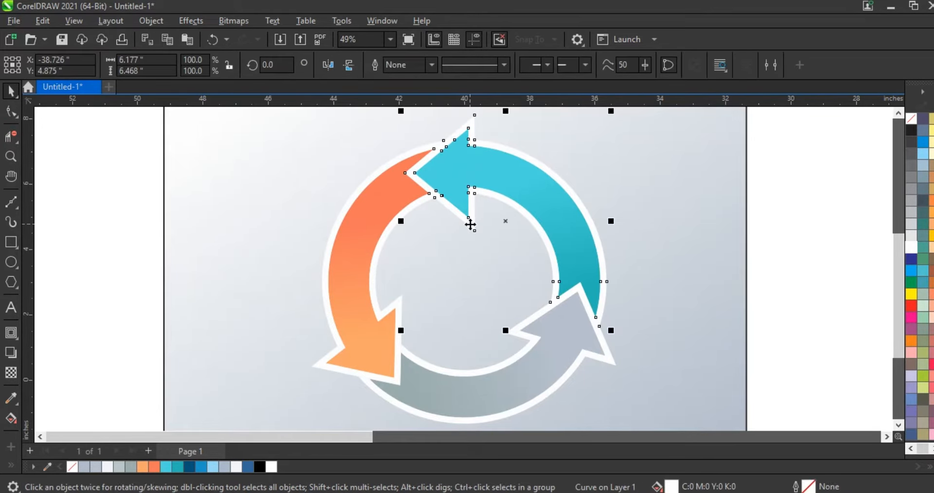
pyautogui.keyDown('shift'); pyautogui.click(394, 307); pyautogui.keyUp('shift')
pyautogui.keyDown('shift'); pyautogui.click(608, 362); pyautogui.keyUp('shift')
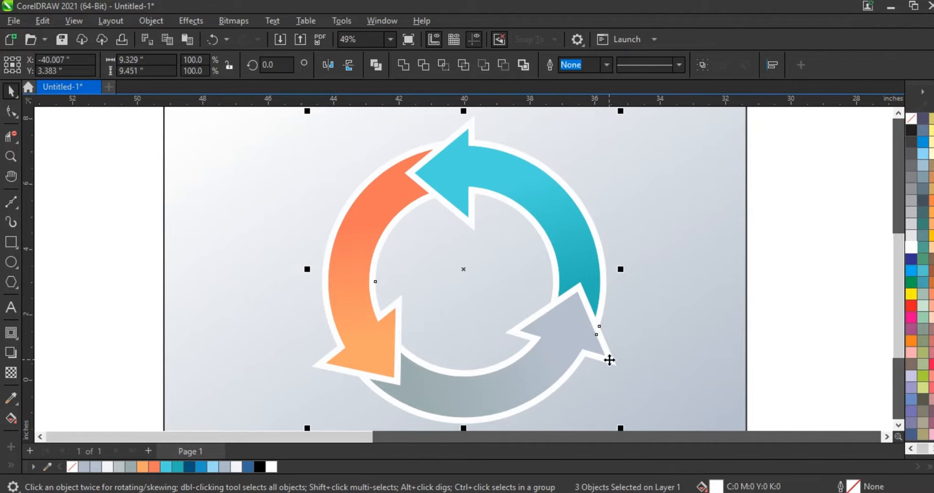
pyautogui.click(403, 66)
# Extrude the welded white border inward towards the arrow ring's centre with a depth of 5
pyautogui.press('z')
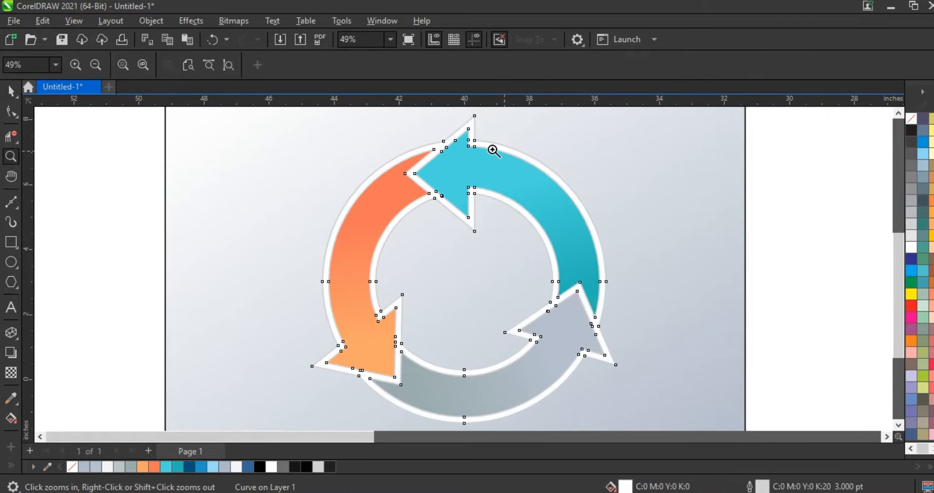
pyautogui.moveTo(339, 163); pyautogui.dragTo(620, 336)
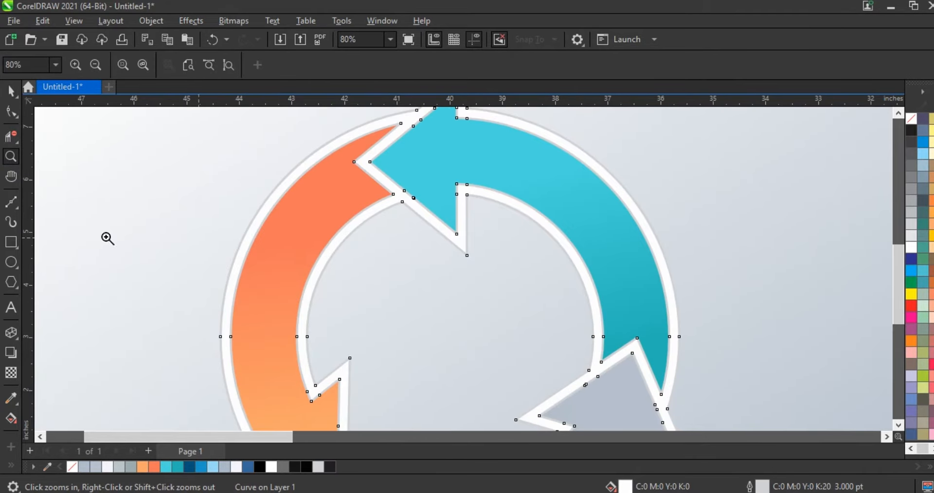
pyautogui.click(17, 338)
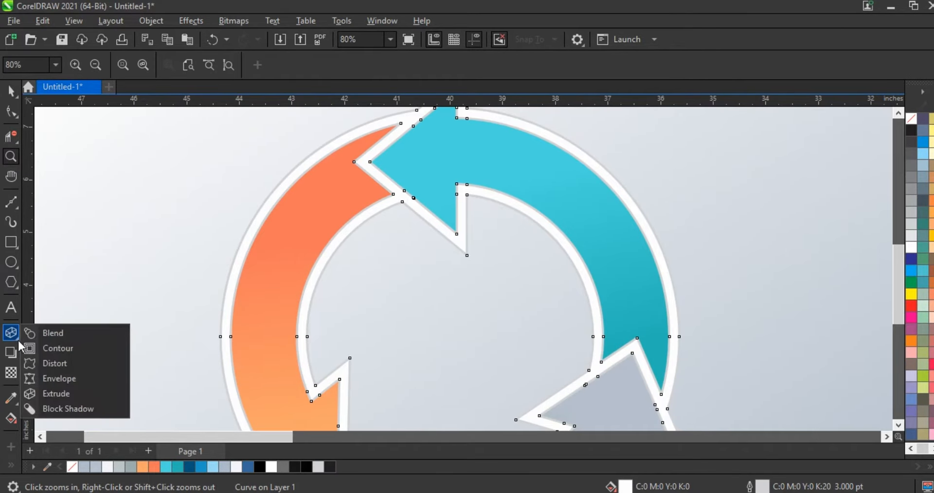
pyautogui.click(17, 338)
pyautogui.click(16, 339)
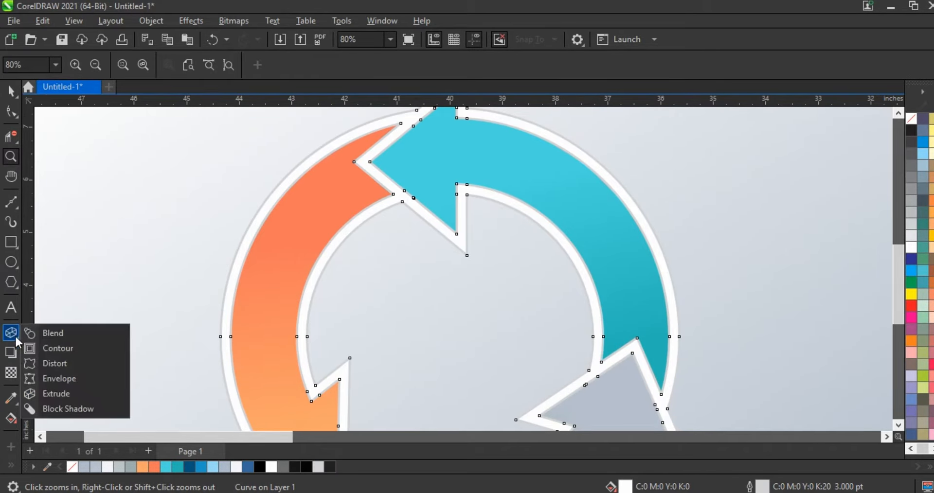
pyautogui.click(58, 394)
pyautogui.moveTo(525, 137); pyautogui.dragTo(479, 277)
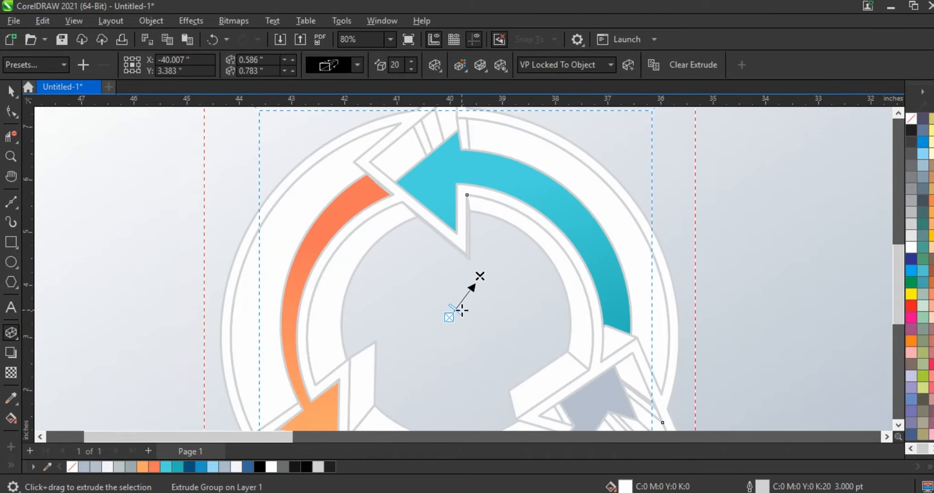
pyautogui.moveTo(465, 306); pyautogui.dragTo(464, 308)
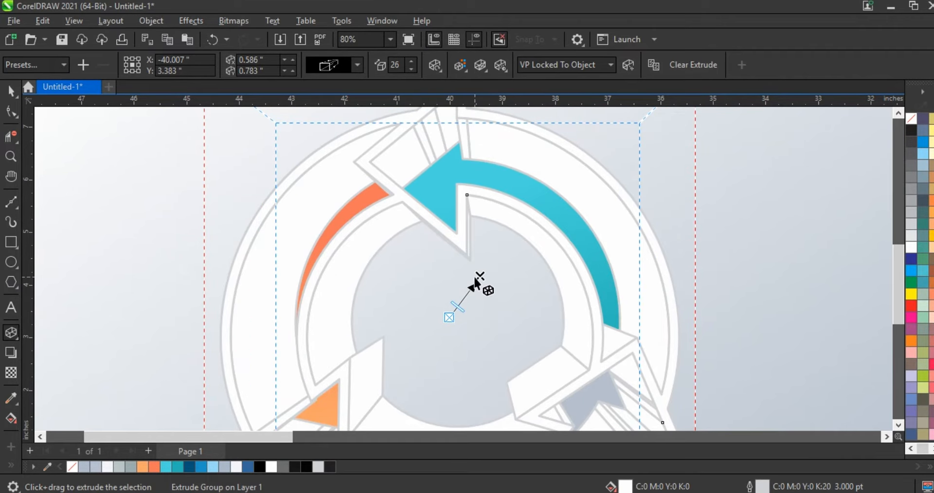
pyautogui.moveTo(479, 276); pyautogui.dragTo(453, 319)
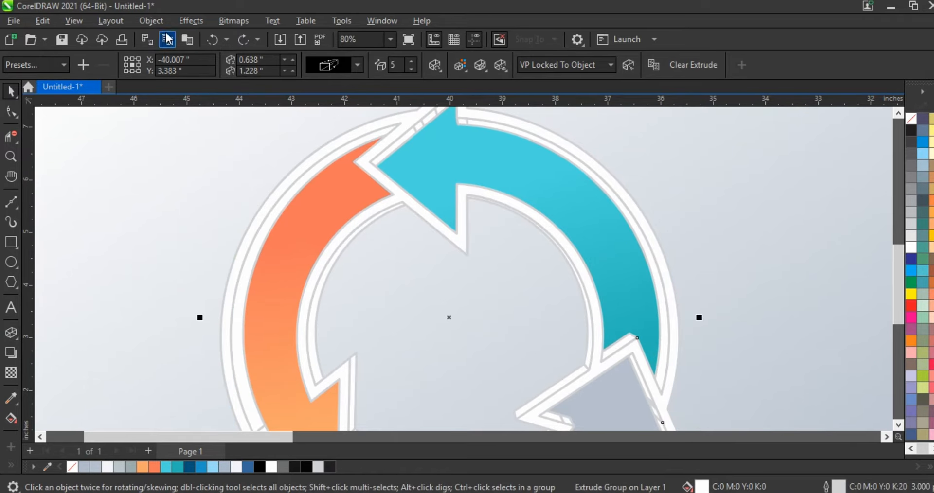
# Break the extrude group apart and remove the outline from the white front border
pyautogui.click(150, 20)
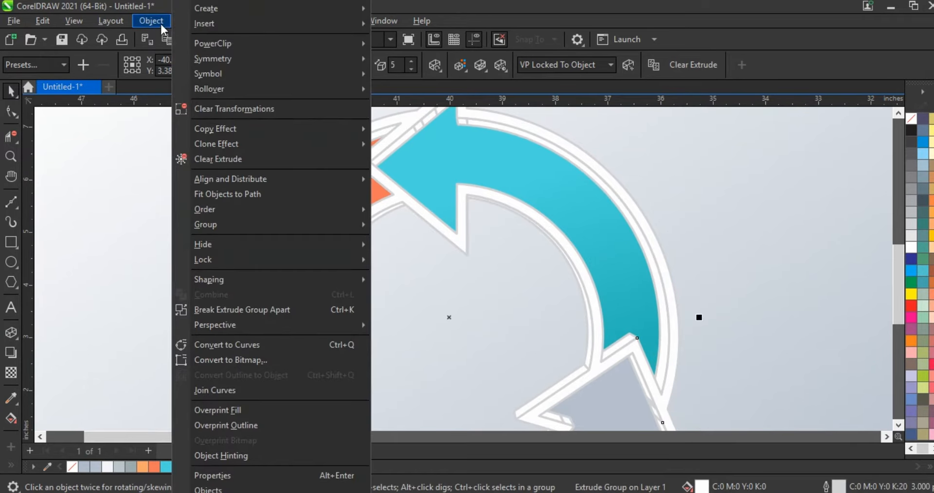
pyautogui.click(670, 290)
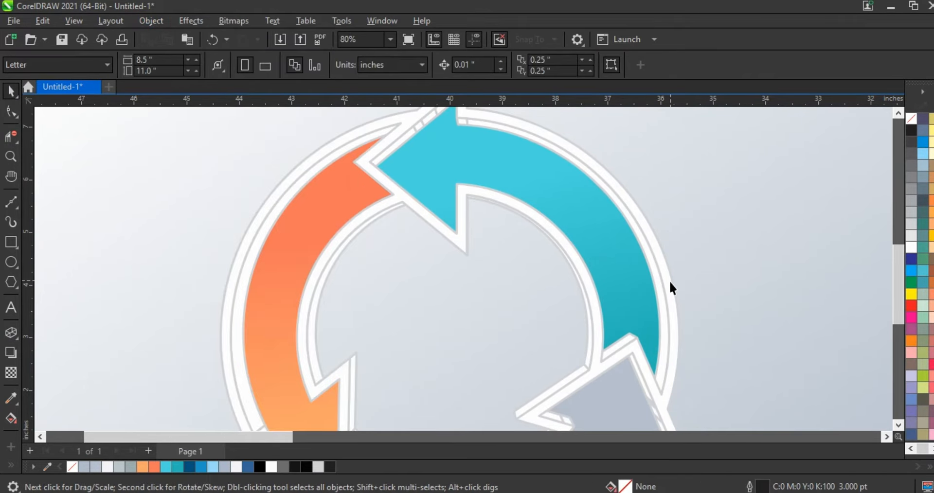
pyautogui.rightClick(909, 119)
pyautogui.click(890, 128)
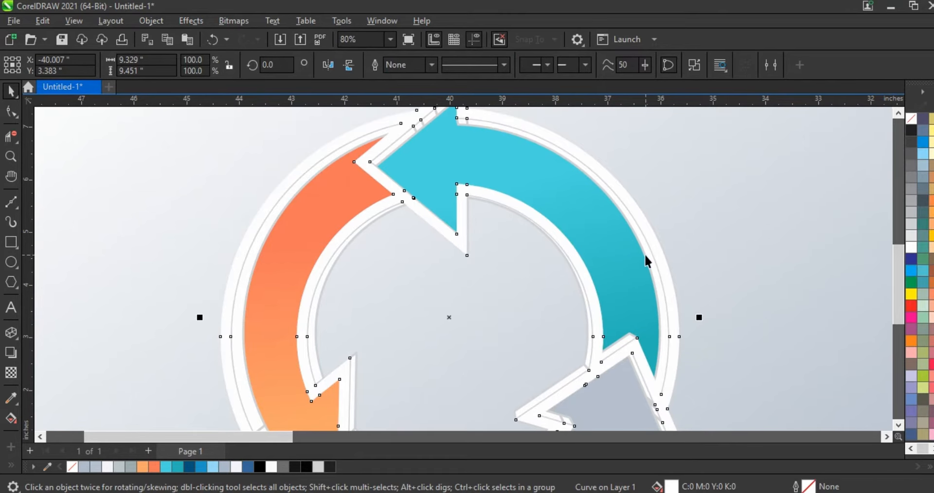
# Remove the outline from the separated extrusion faces and fill them with black
pyautogui.hotkey('ctrl', 'z')
pyautogui.hotkey('ctrl', 'z')
pyautogui.hotkey('ctrl', 'z')
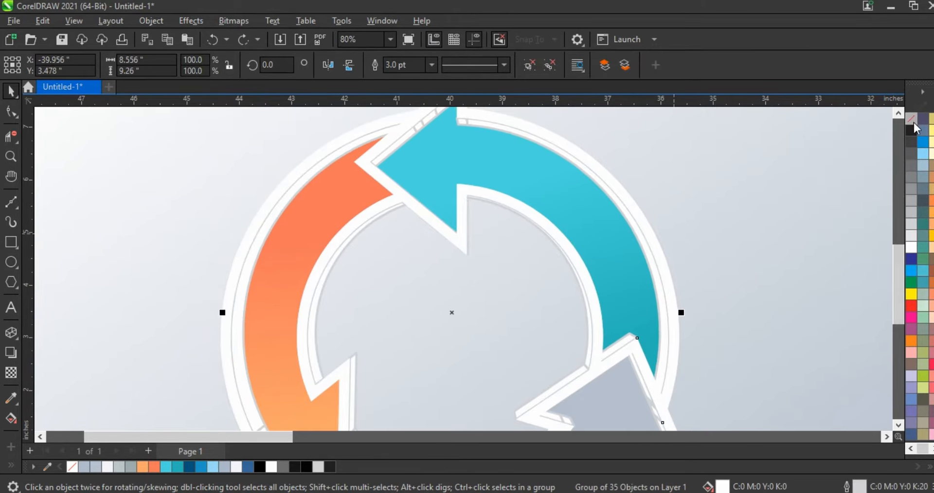
pyautogui.rightClick(910, 117)
pyautogui.click(906, 123)
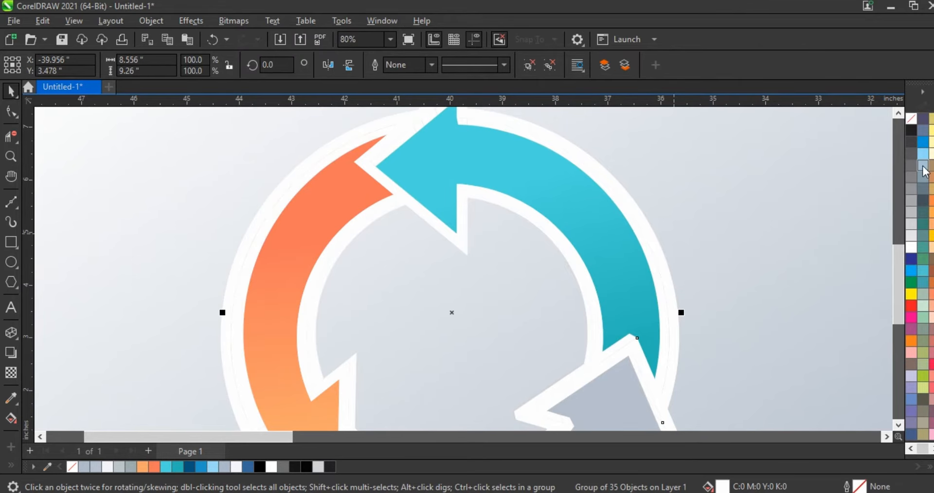
pyautogui.click(908, 128)
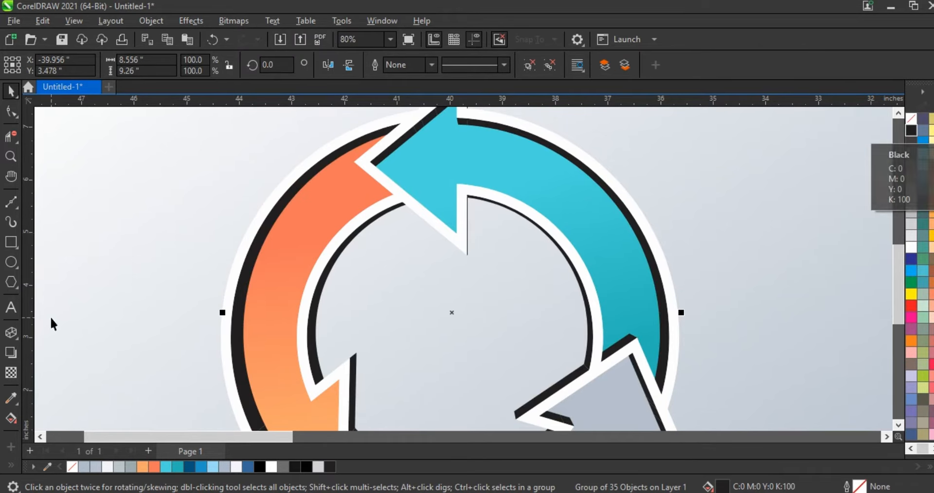
# Apply a uniform transparency of 87 to the black extrusion faces
pyautogui.click(10, 159)
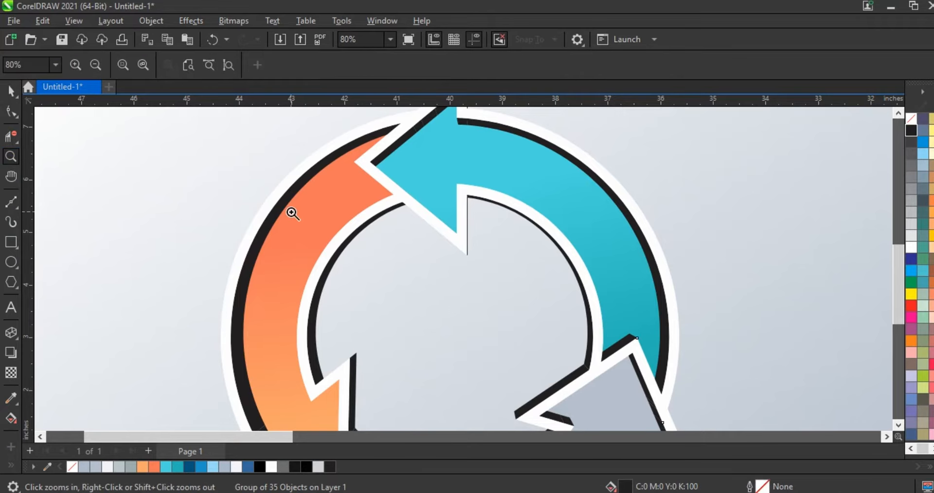
pyautogui.hotkey('shift', 'F2')
pyautogui.rightClick(387, 253)
pyautogui.moveTo(365, 187); pyautogui.dragTo(583, 370)
pyautogui.click(11, 90)
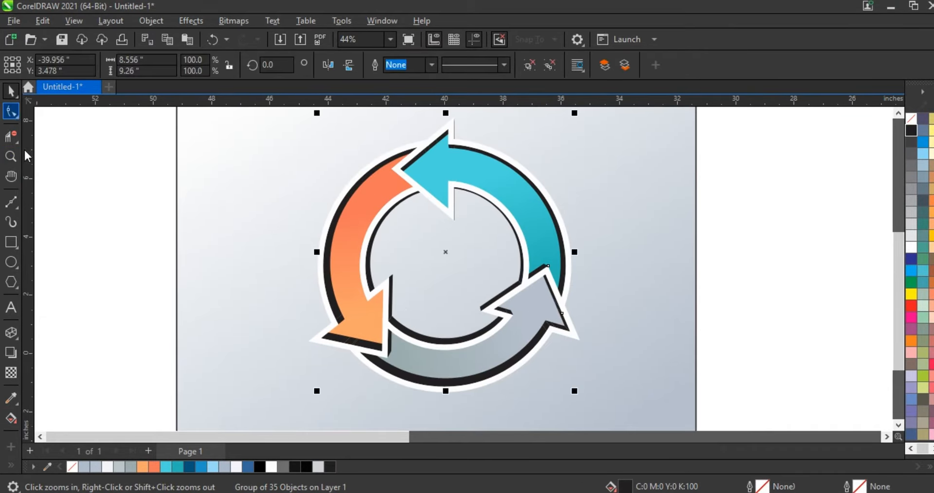
pyautogui.click(10, 376)
pyautogui.moveTo(425, 396); pyautogui.dragTo(441, 402)
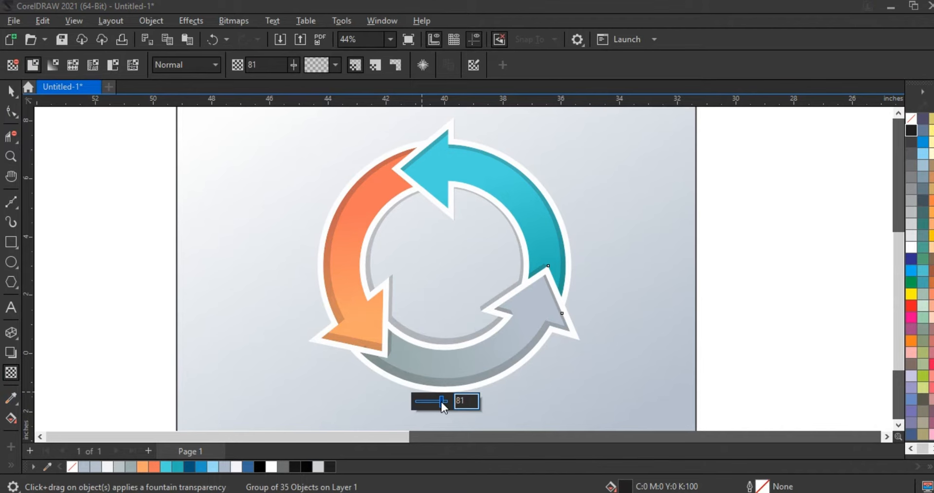
pyautogui.moveTo(441, 402); pyautogui.dragTo(445, 402)
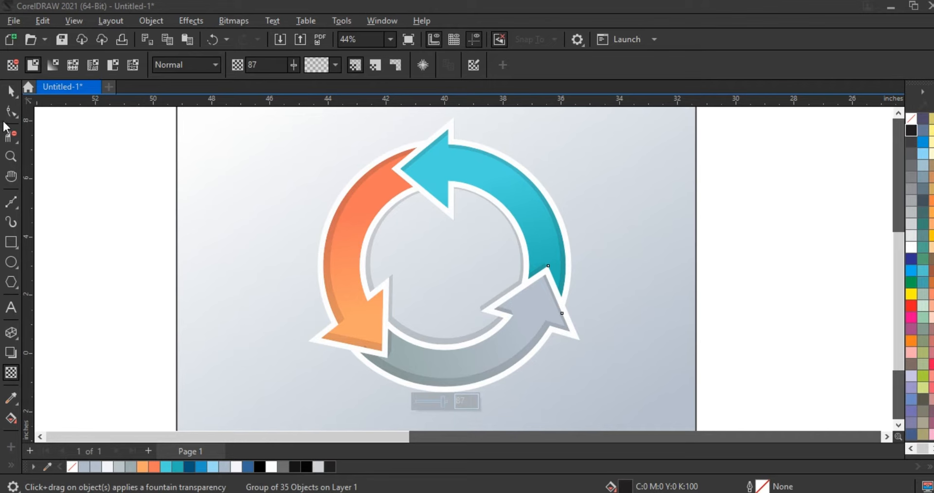
pyautogui.click(10, 92)
pyautogui.click(114, 294)
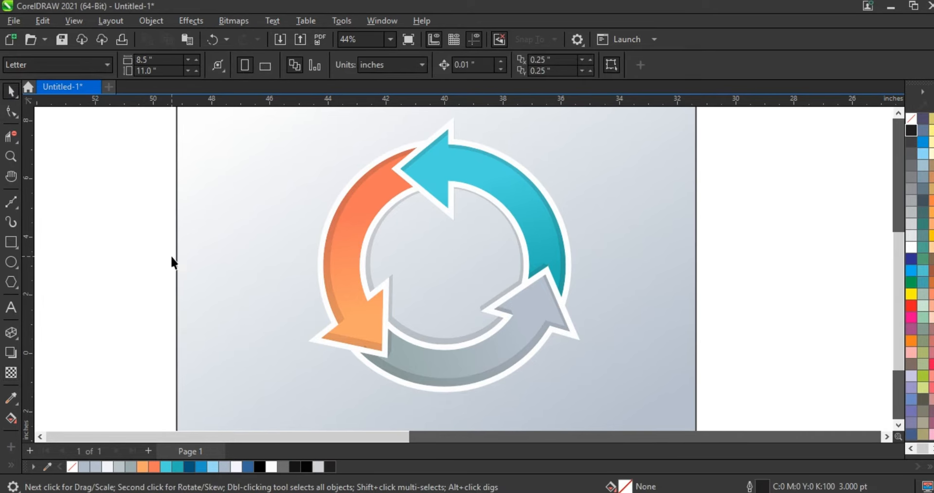
# Draw two concentric circles about 11.65 and 14 inches wide around the arrow logo and combine them into a black ring
pyautogui.click(10, 262)
pyautogui.moveTo(285, 120)
pyautogui.mouseDown()
pyautogui.moveTo(320, 156)
pyautogui.moveTo(402, 371)
pyautogui.mouseUp()
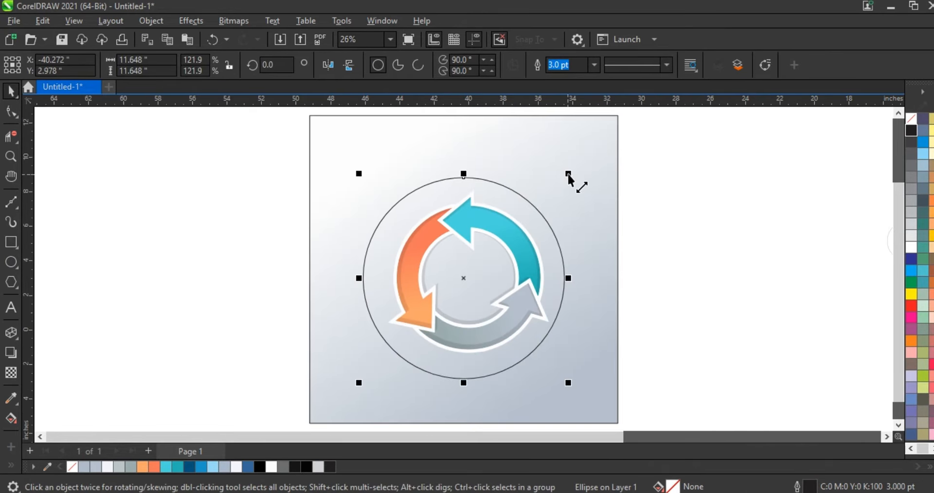
pyautogui.moveTo(568, 174); pyautogui.dragTo(587, 147)
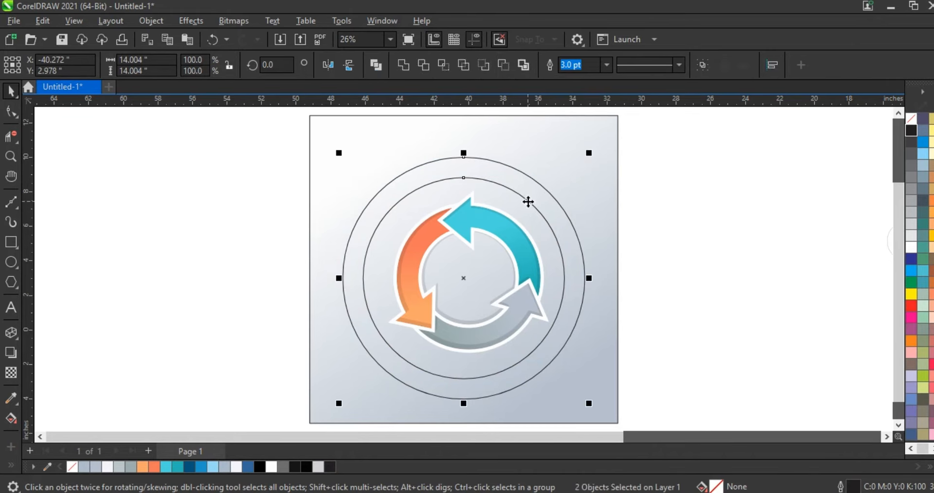
pyautogui.click(910, 136)
pyautogui.click(376, 65)
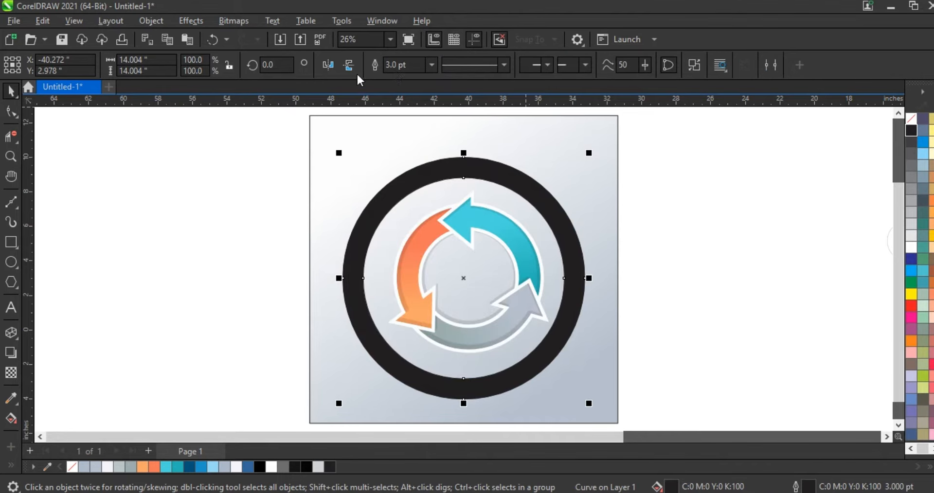
pyautogui.click(217, 20)
pyautogui.click(231, 40)
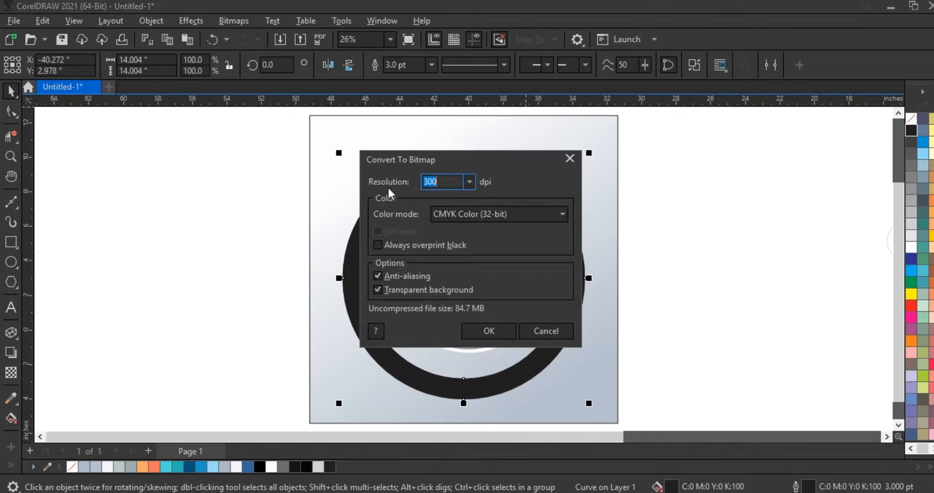
pyautogui.click(536, 329)
# Add a drop shadow to the black ring, starting at its upper edge, and break the shadow apart from it
pyautogui.click(11, 352)
pyautogui.moveTo(463, 157); pyautogui.dragTo(465, 399)
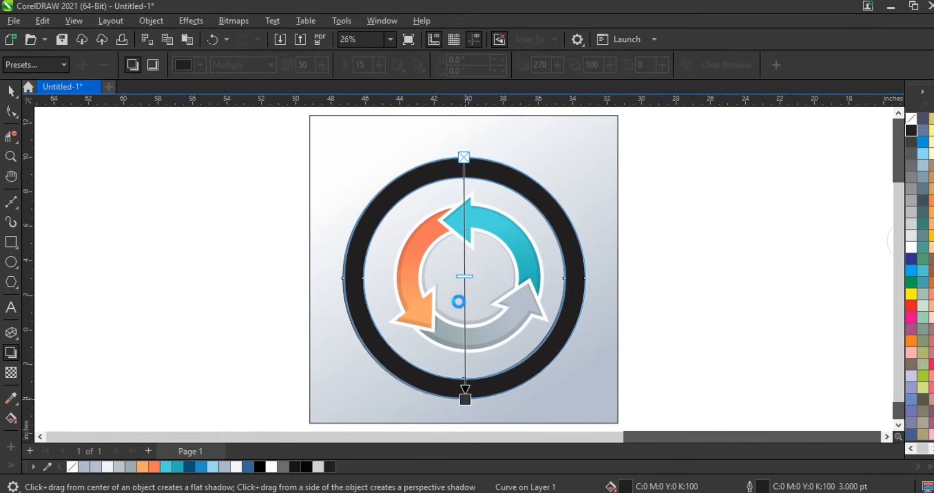
pyautogui.click(157, 20)
pyautogui.click(215, 309)
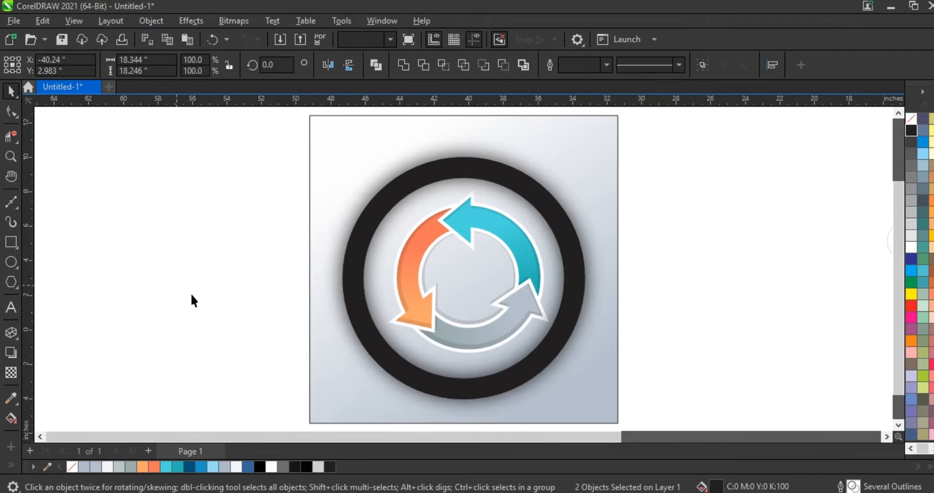
# Delete the black ring so that only its separated shadow is kept
pyautogui.click(191, 294)
pyautogui.click(484, 171)
pyautogui.press('Delete')
# Convert the ring shadow to a 300 dpi CMYK bitmap with anti-aliasing and a transparent background
pyautogui.click(525, 194)
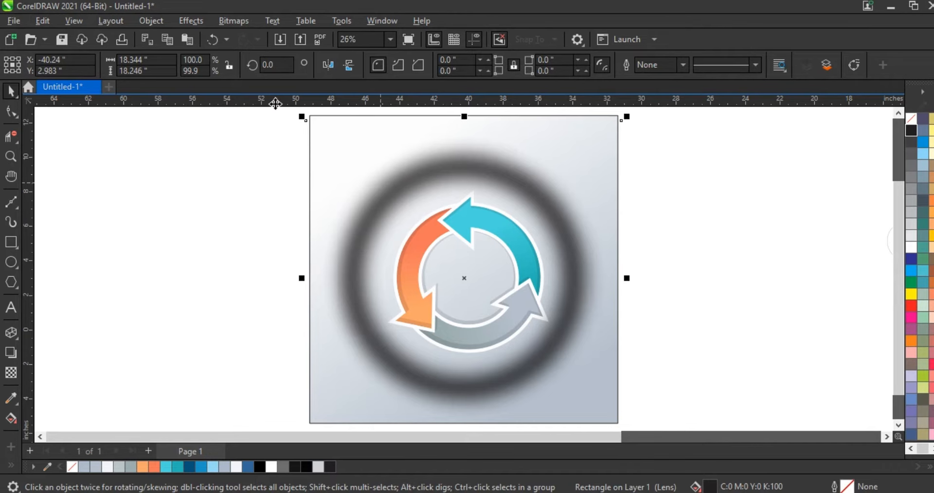
pyautogui.click(156, 22)
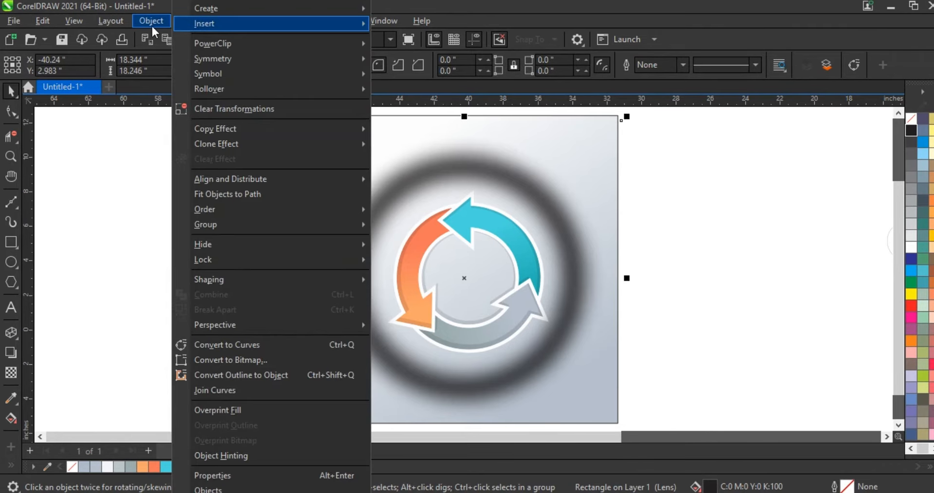
pyautogui.click(151, 22)
pyautogui.click(232, 22)
pyautogui.click(273, 37)
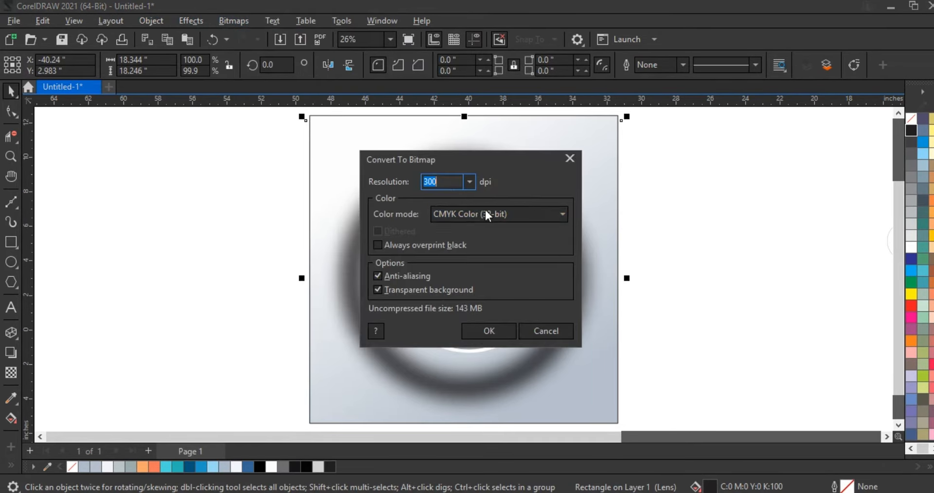
pyautogui.click(480, 329)
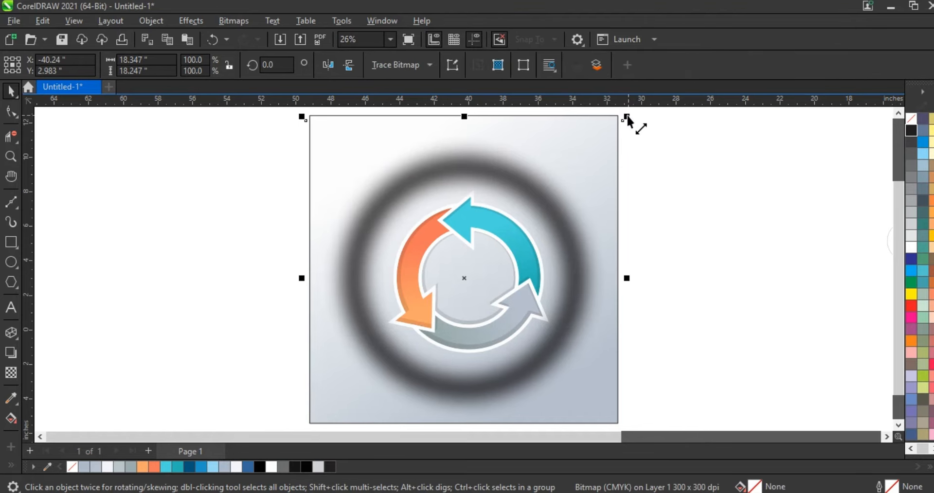
# Scale the shadow bitmap down to about 10.42 inches wide over the arrow ring and place it behind the arrows
pyautogui.moveTo(627, 120); pyautogui.dragTo(572, 181)
pyautogui.moveTo(500, 330); pyautogui.dragTo(507, 337)
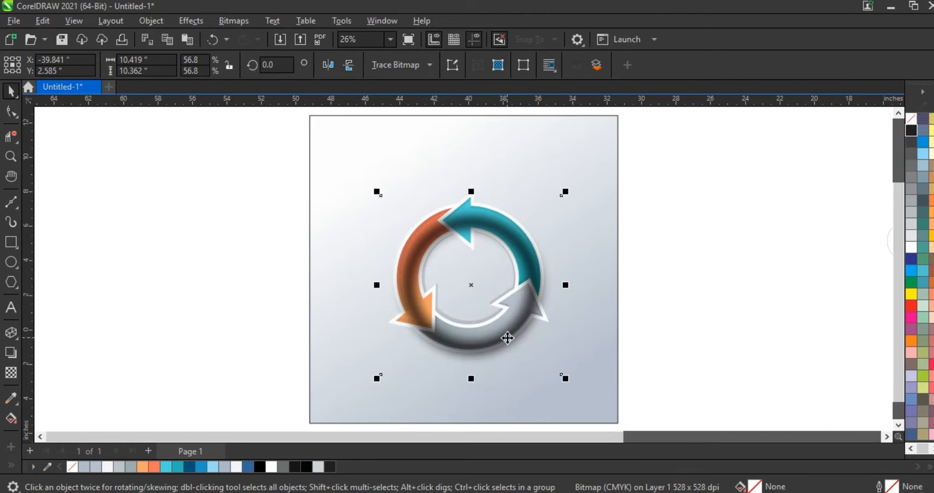
pyautogui.hotkey('ctrl', 'pagedown')
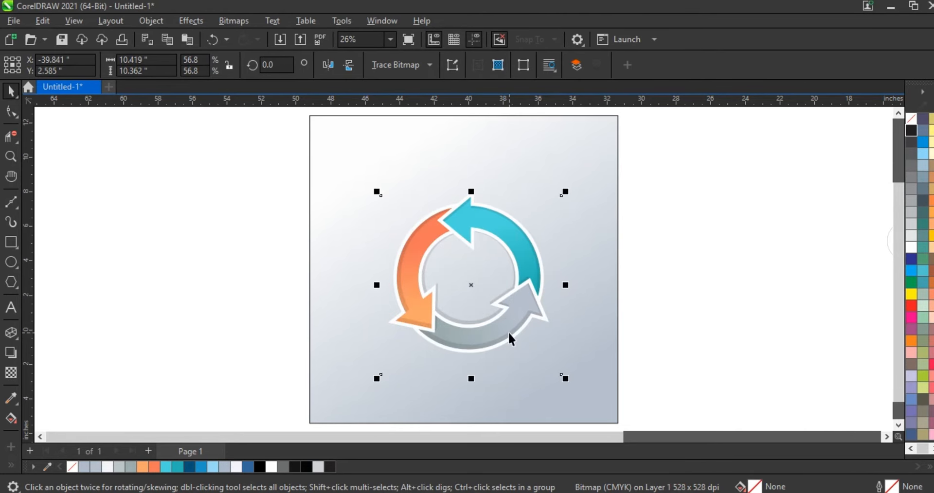
# Enlarge the shadow bitmap to about 11.05 inches wide, extending it towards the lower right of the arrow ring
pyautogui.scroll(2, 509, 336)
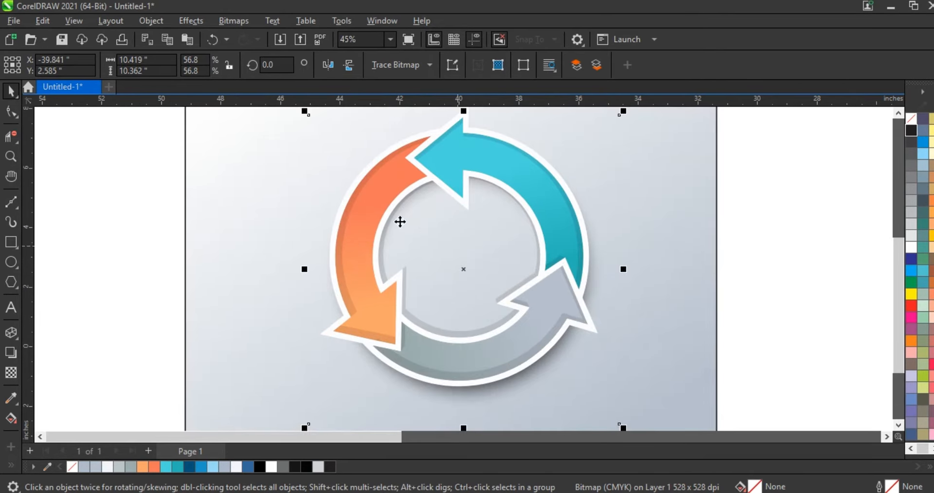
pyautogui.scroll(-2, 428, 268)
pyautogui.moveTo(528, 357); pyautogui.dragTo(534, 361)
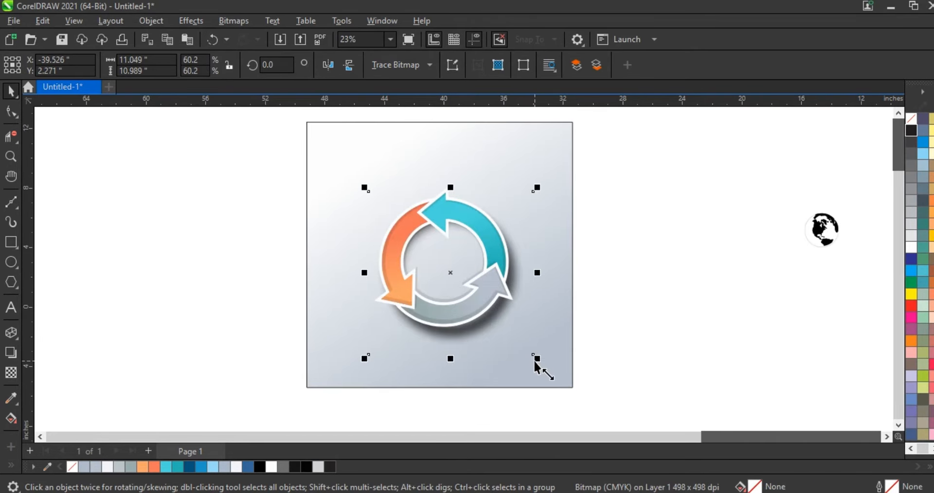
pyautogui.hotkey('shift', 'F2')
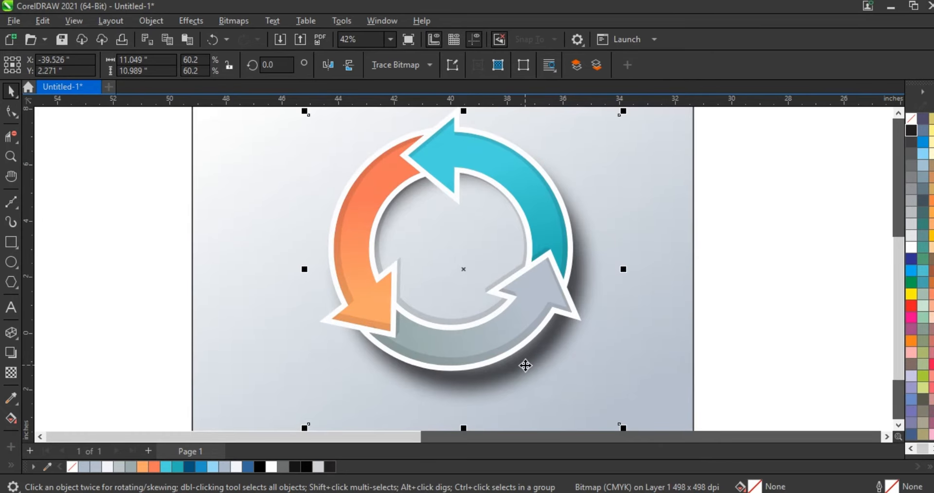
# Nudge the shadow bitmap slightly left and up beneath the arrow ring
pyautogui.press('Left')
pyautogui.press('Left')
pyautogui.press('Left')
pyautogui.press('Left')
pyautogui.press('Left')
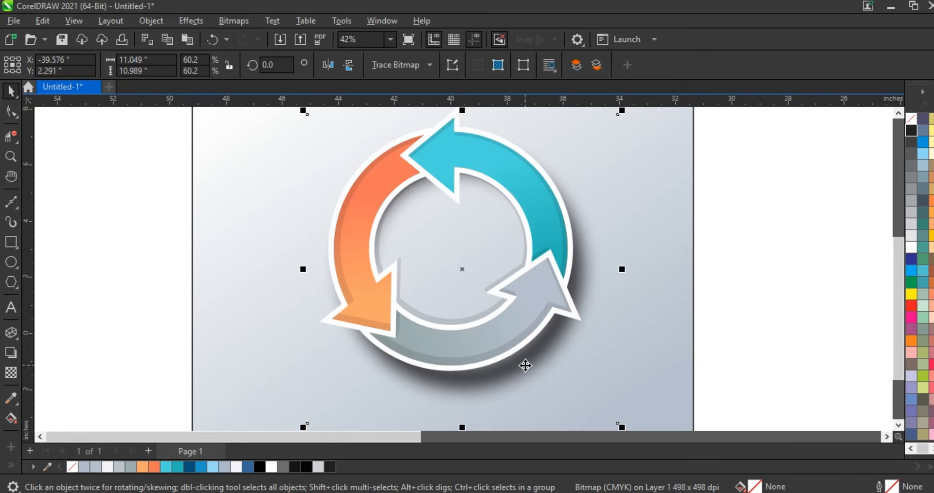
pyautogui.click(281, 338)
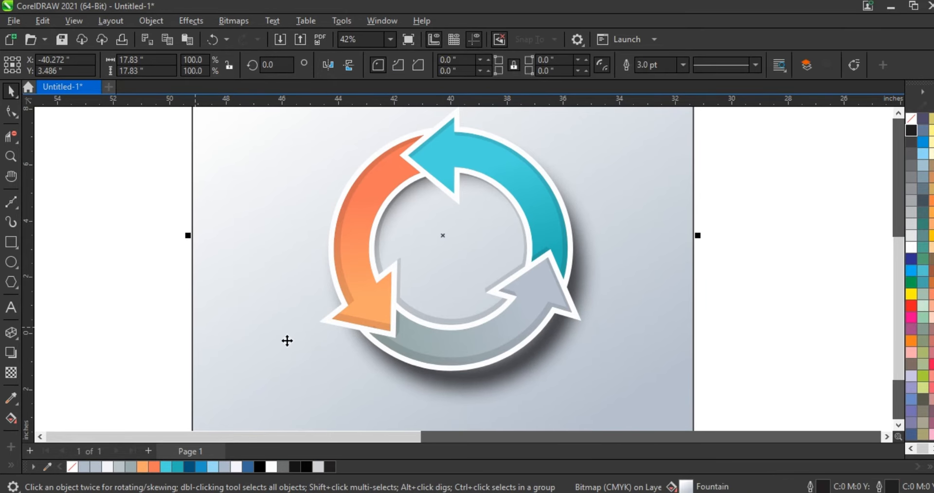
pyautogui.hotkey('shift', 'F2')
pyautogui.click(290, 337)
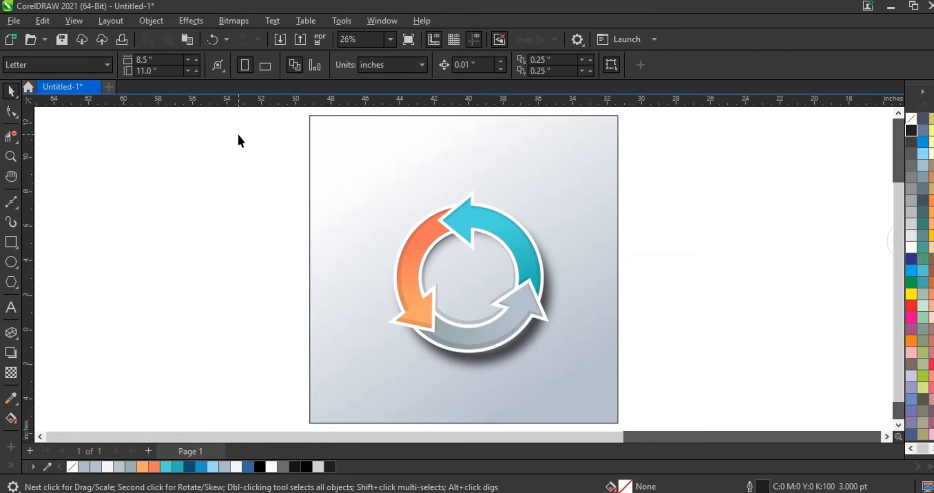
# Move the three arrows and their shadow together slightly up and left on the background square
pyautogui.moveTo(488, 389); pyautogui.dragTo(594, 409)
pyautogui.click(507, 329)
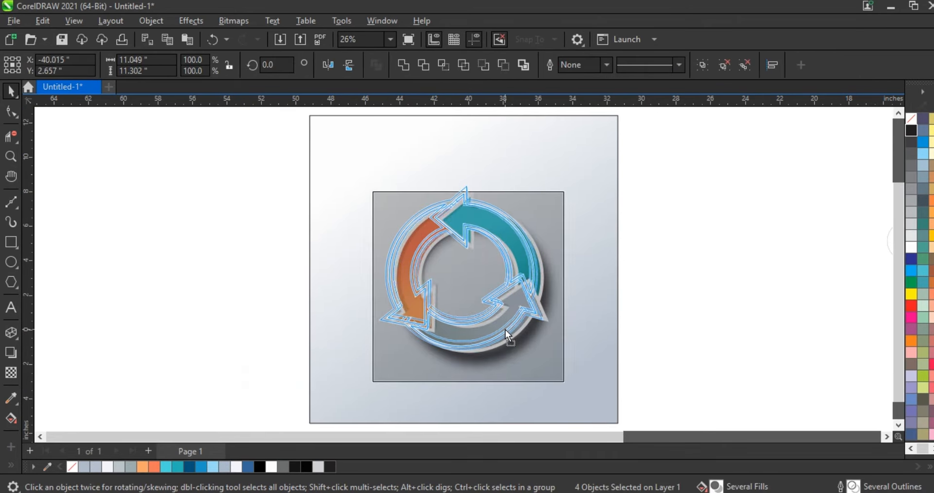
pyautogui.click(73, 233)
# Draw a circle around the arrow ring and align its centre horizontally with the background square
pyautogui.click(11, 262)
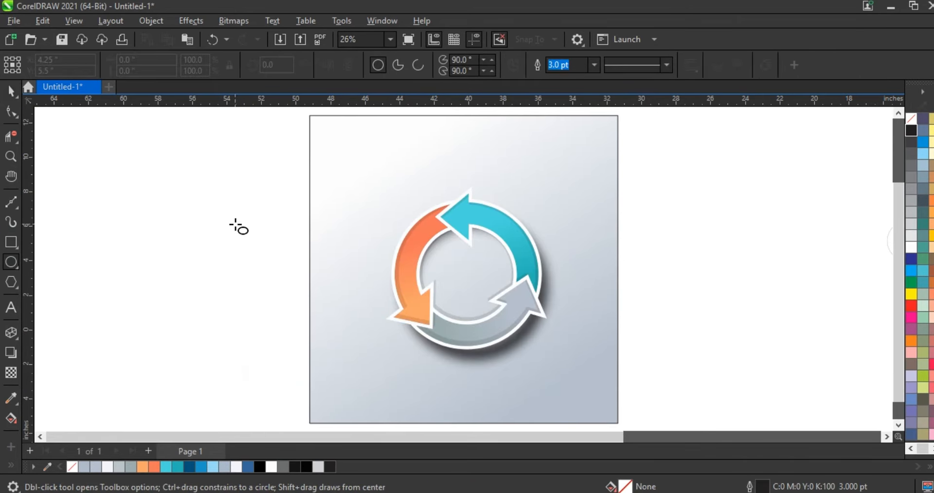
pyautogui.moveTo(382, 184); pyautogui.dragTo(481, 375)
pyautogui.click(10, 92)
pyautogui.keyDown('shift'); pyautogui.click(343, 153); pyautogui.keyUp('shift')
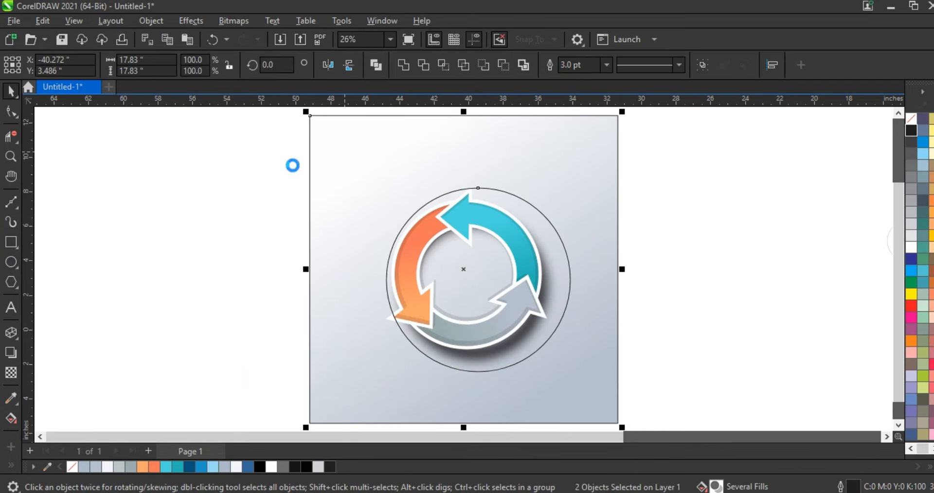
pyautogui.press('c')
pyautogui.click(292, 165)
# Nudge the shadow bitmap slightly to the right beneath the arrows
pyautogui.click(378, 290)
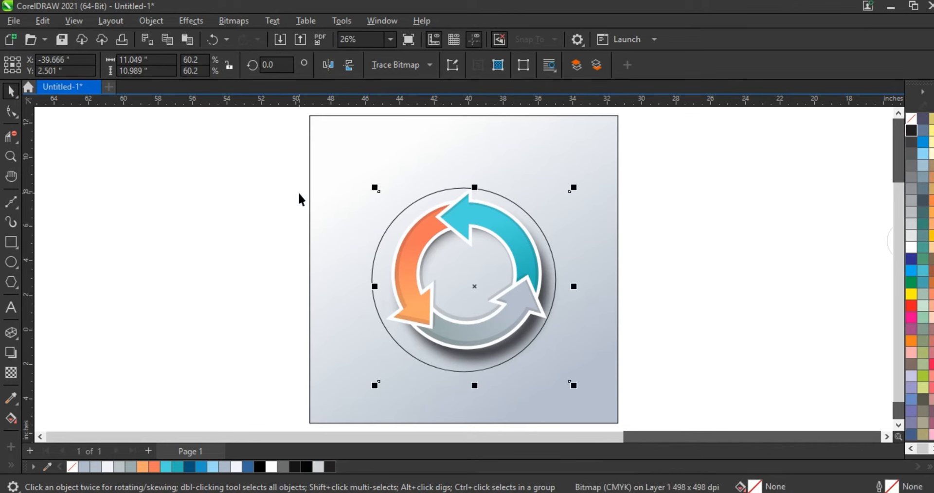
pyautogui.press('Right')
pyautogui.press('Right')
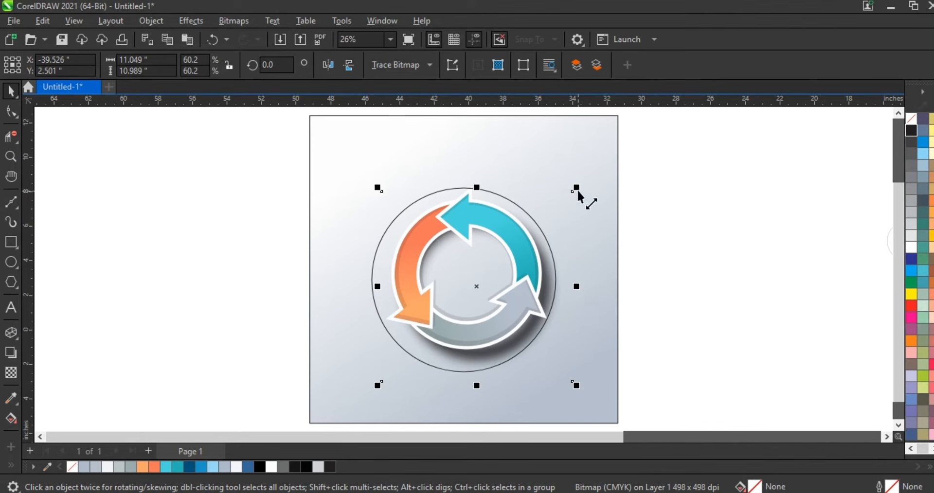
# Enlarge the outer circle to about 11.76 inches and reposition it evenly around the arrow ring
pyautogui.moveTo(577, 188)
pyautogui.mouseDown()
pyautogui.moveTo(588, 183)
pyautogui.moveTo(561, 182)
pyautogui.moveTo(576, 171)
pyautogui.mouseUp()
pyautogui.hotkey('ctrl', 'z')
pyautogui.click(483, 190)
pyautogui.moveTo(451, 276); pyautogui.dragTo(469, 285)
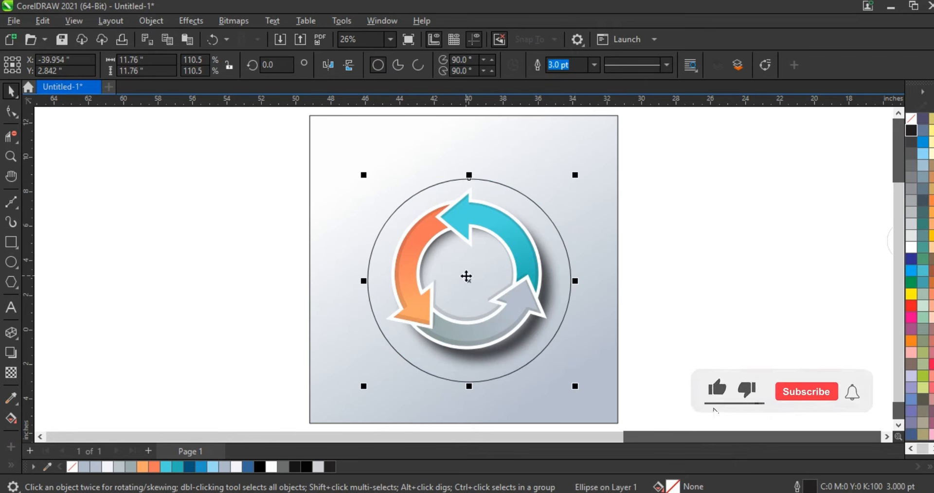
pyautogui.press('Up')
pyautogui.press('Up')
pyautogui.press('Up')
pyautogui.press('Up')
pyautogui.press('Up')
pyautogui.press('Up')
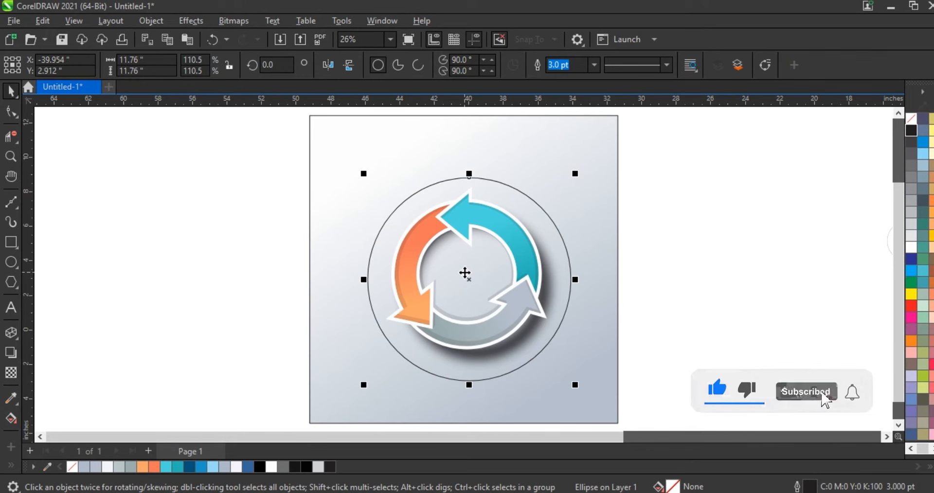
# Give the outer circle a 10 pt white outline
pyautogui.click(594, 64)
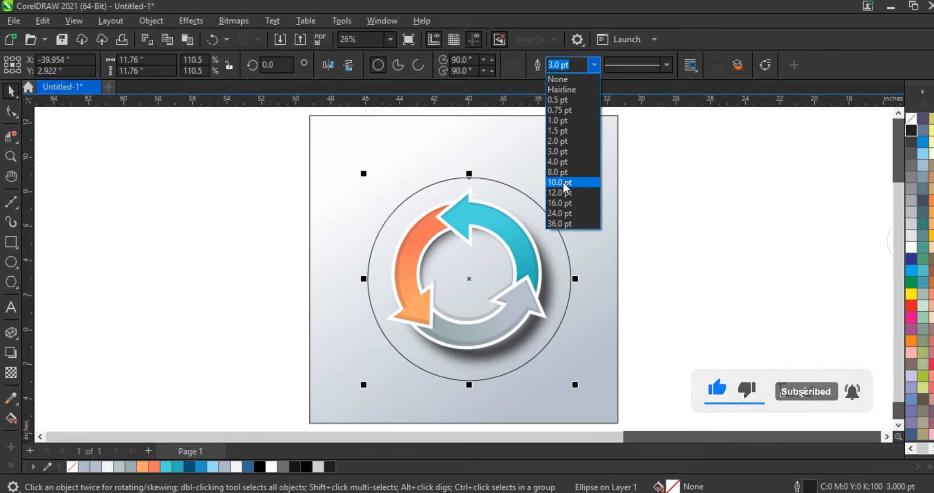
pyautogui.click(562, 180)
pyautogui.rightClick(910, 247)
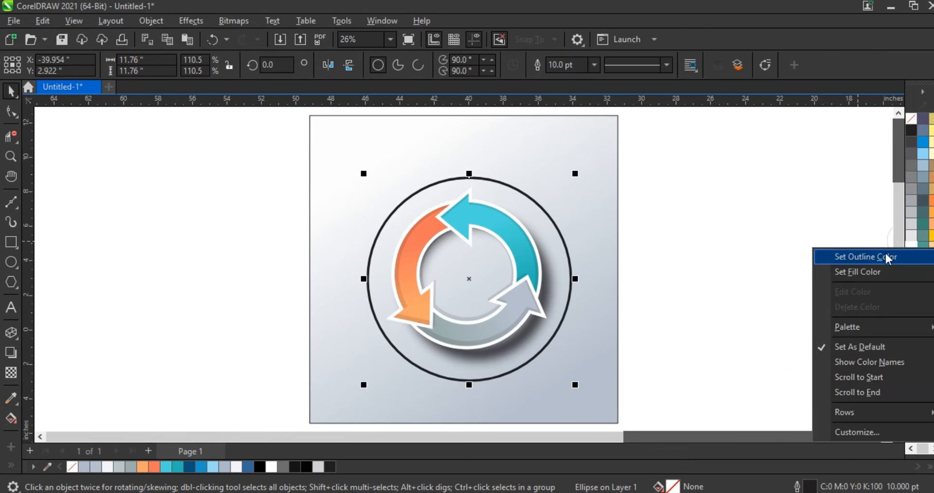
pyautogui.click(860, 252)
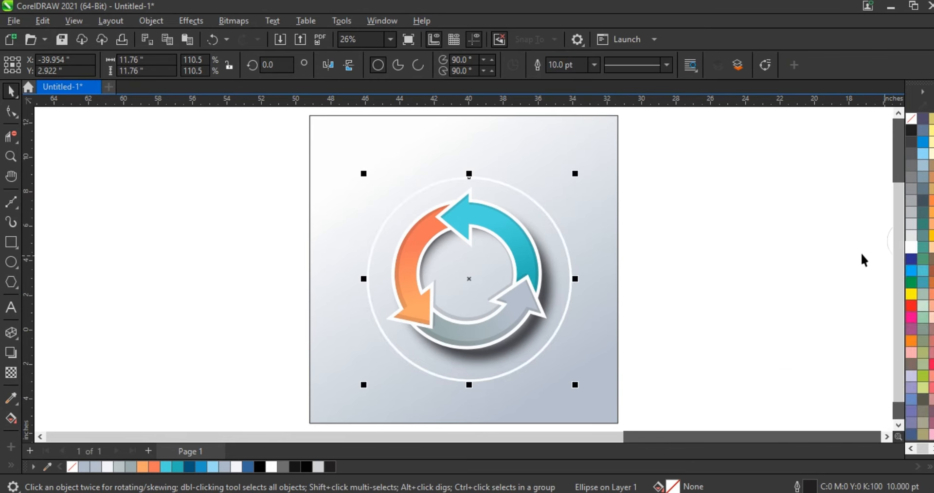
pyautogui.click(758, 227)
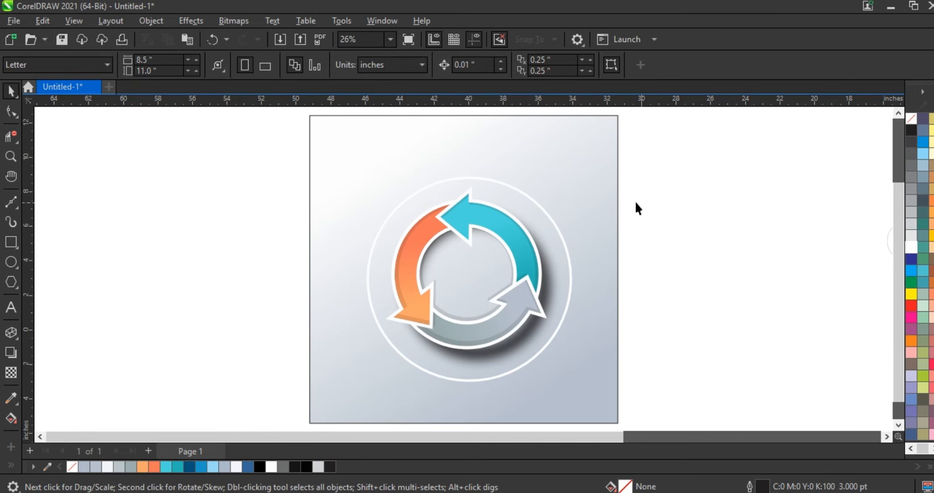
# Remove the outline from the transparent white gloss ellipse on the globe
pyautogui.click(11, 156)
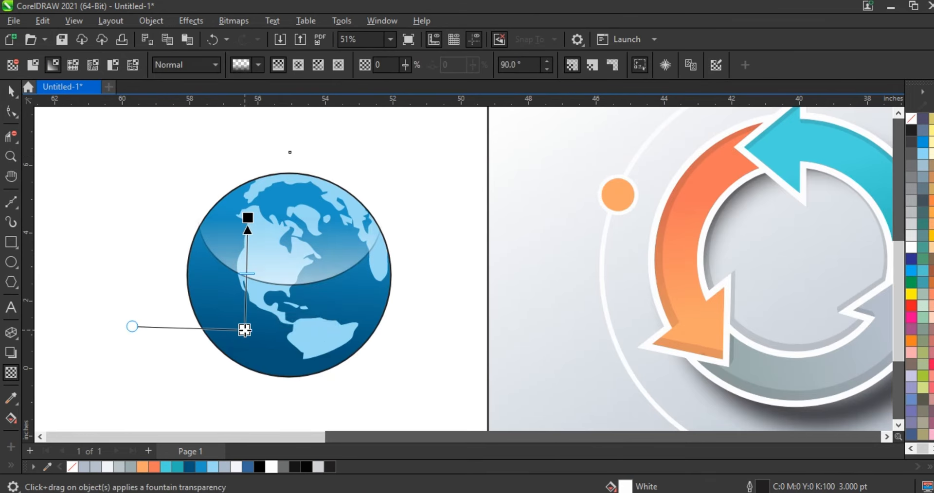
pyautogui.rightClick(71, 466)
pyautogui.click(107, 279)
# Rotate the gloss ellipse about 31 degrees and enlarge it over the upper-left part of the globe
pyautogui.click(333, 263)
pyautogui.moveTo(385, 290); pyautogui.dragTo(408, 230)
pyautogui.moveTo(333, 266); pyautogui.dragTo(288, 284)
pyautogui.moveTo(334, 315); pyautogui.dragTo(355, 333)
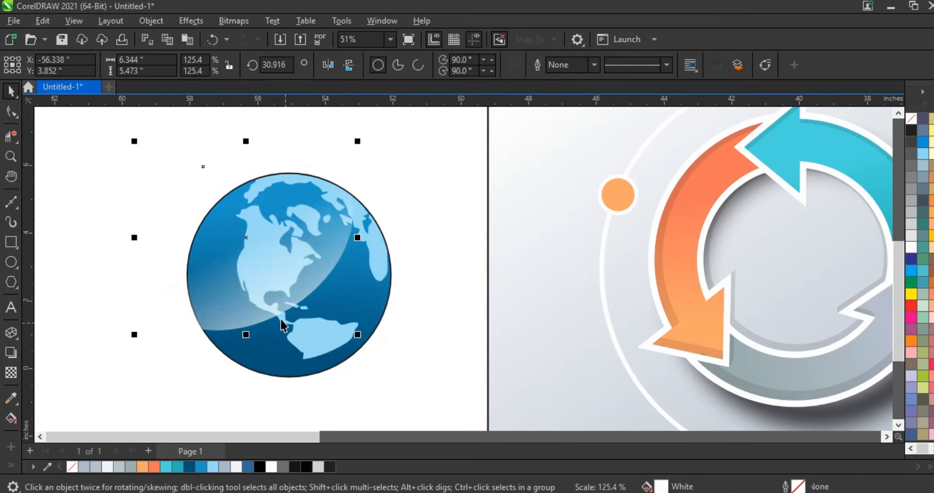
pyautogui.moveTo(280, 305); pyautogui.dragTo(277, 292)
pyautogui.rightClick(276, 292)
# Add a Multiply drop shadow to the globe, running from its top edge to its bottom edge, with opacity 76 and feathering 15
pyautogui.click(333, 259)
pyautogui.click(234, 272)
pyautogui.click(10, 352)
pyautogui.moveTo(289, 173); pyautogui.dragTo(292, 375)
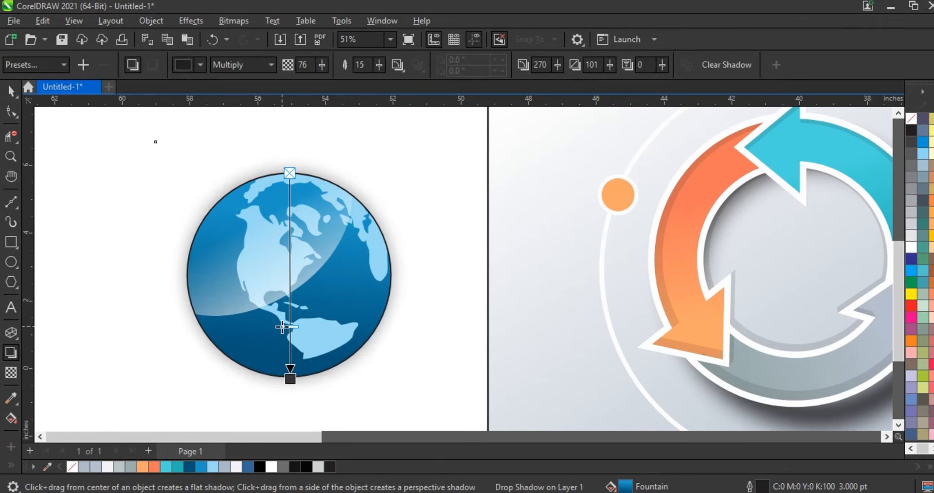
# Group the globe parts and place the group inside the arrow ring, scaled down to about 4.89 inches wide
pyautogui.press('F3')
pyautogui.moveTo(224, 177); pyautogui.dragTo(457, 376)
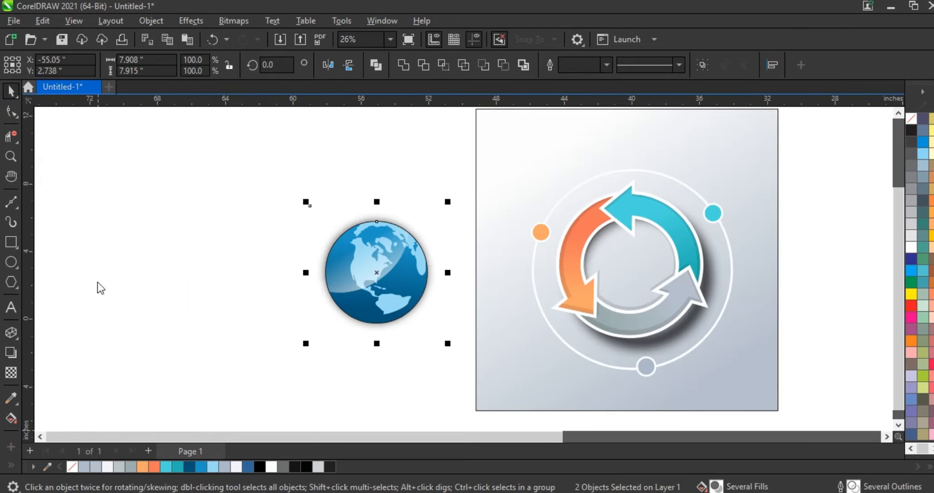
pyautogui.hotkey('ctrl', 'g')
pyautogui.moveTo(447, 343); pyautogui.dragTo(420, 316)
pyautogui.moveTo(380, 275); pyautogui.dragTo(632, 268)
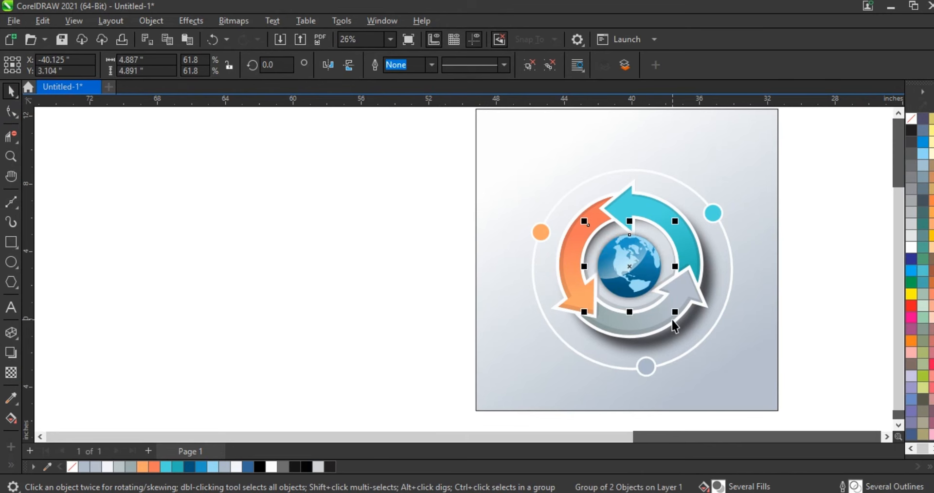
# Shrink the globe group a little more and fine-tune its fit in the middle of the arrow ring
pyautogui.press('F2')
pyautogui.moveTo(741, 373); pyautogui.dragTo(537, 179)
pyautogui.click(466, 252)
pyautogui.click(800, 172)
pyautogui.click(457, 255)
pyautogui.moveTo(519, 325); pyautogui.dragTo(511, 319)
pyautogui.click(708, 314)
pyautogui.click(473, 275)
pyautogui.moveTo(782, 188); pyautogui.dragTo(491, 298)
pyautogui.click(474, 279)
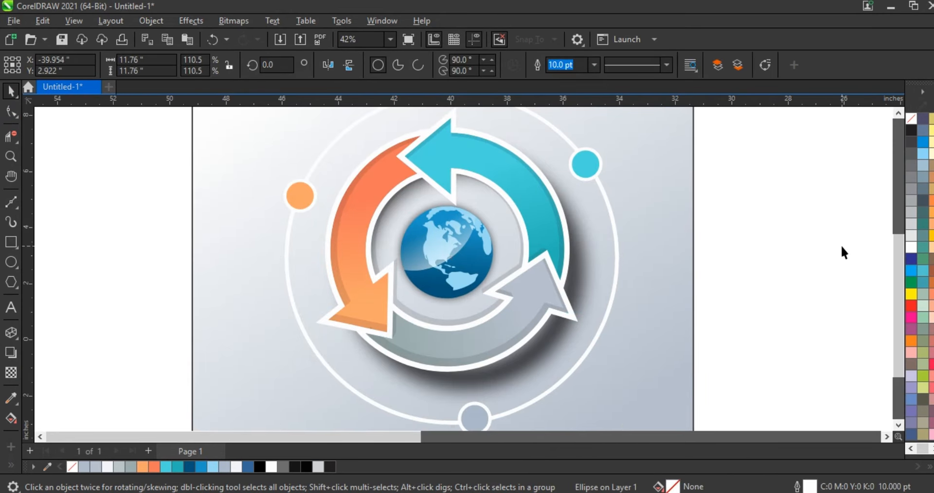
pyautogui.click(840, 248)
# Enlarge the background square about its centre to about 20.94 inches and remove its outline
pyautogui.scroll(-1, 612, 272)
pyautogui.click(643, 343)
pyautogui.moveTo(657, 386); pyautogui.dragTo(680, 424)
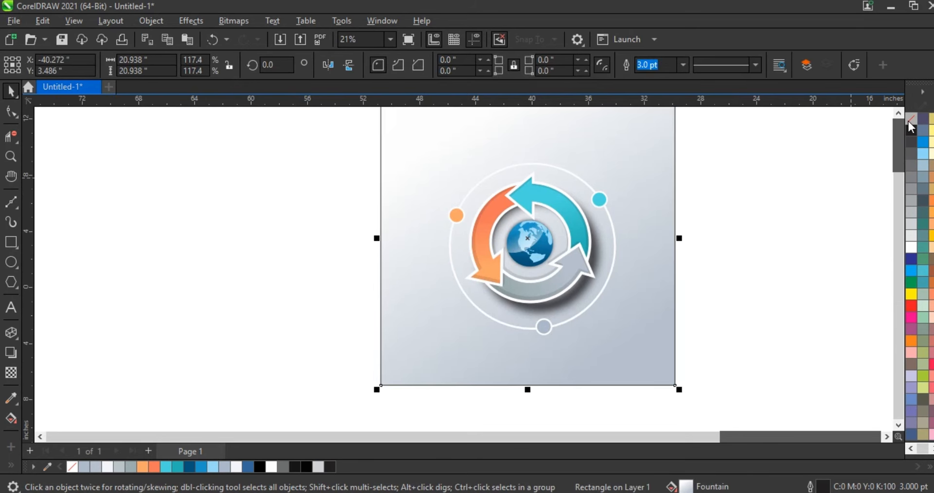
pyautogui.rightClick(911, 121)
pyautogui.click(888, 134)
pyautogui.click(648, 185)
pyautogui.hotkey('shift', 'F2')
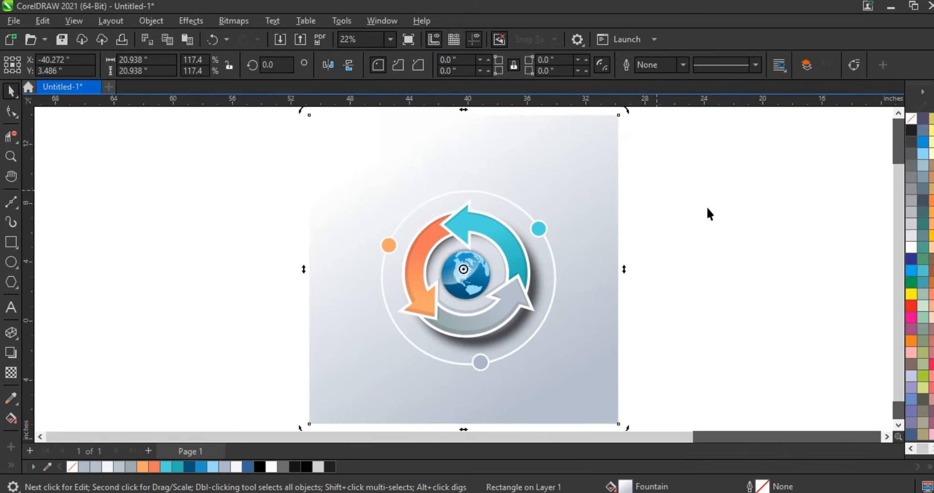
# Check the finished artwork in a full-screen preview and return to the drawing
pyautogui.click(710, 206)
pyautogui.press('F9')
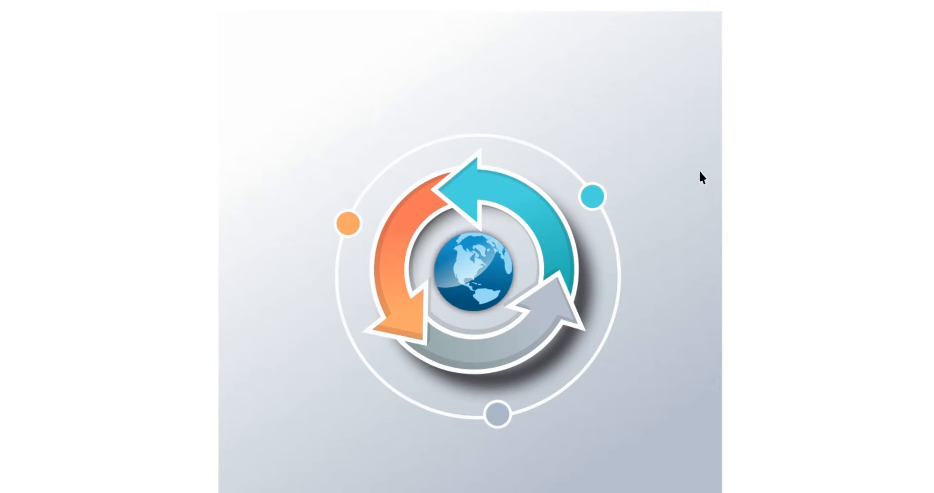
pyautogui.press('F9')
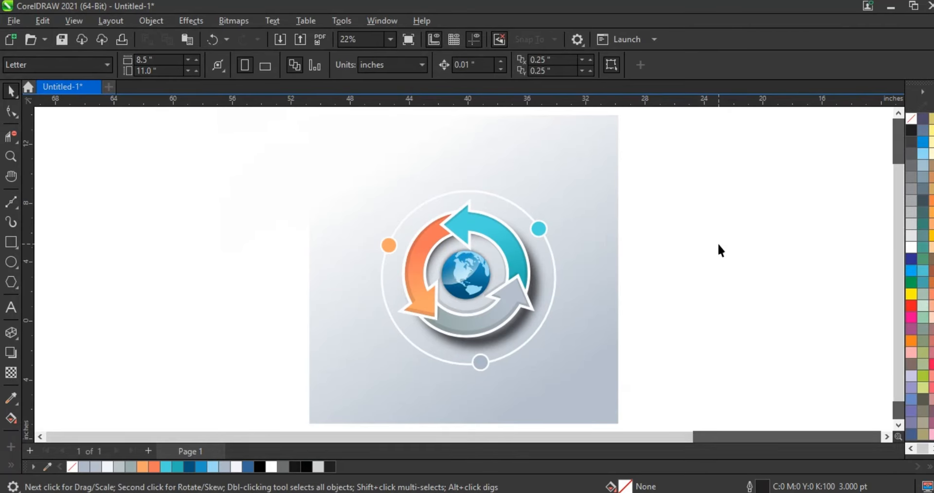